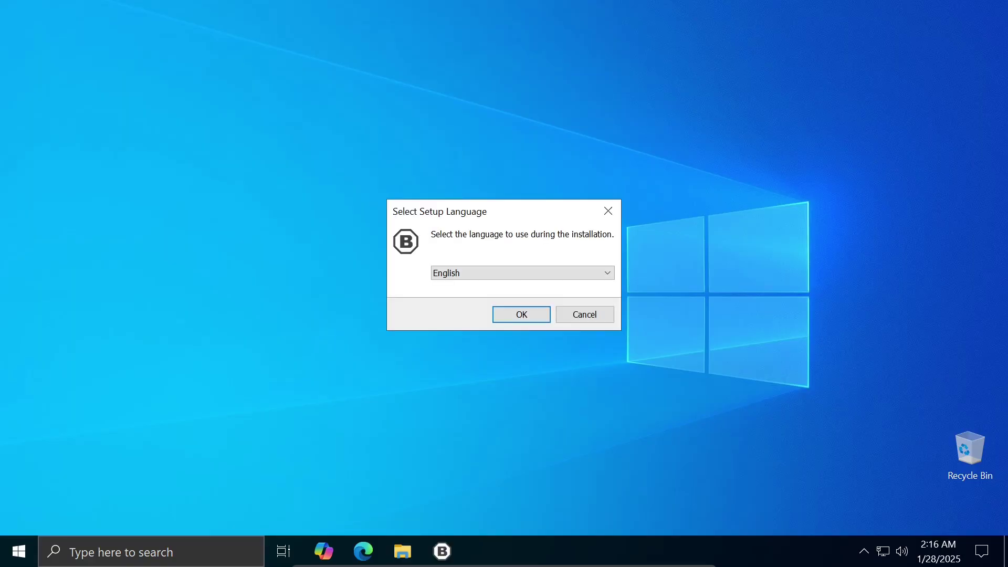
Install BCUninstaller in English as a standard installation, accepting the license and default folder, components and Start Menu.
key(Return)
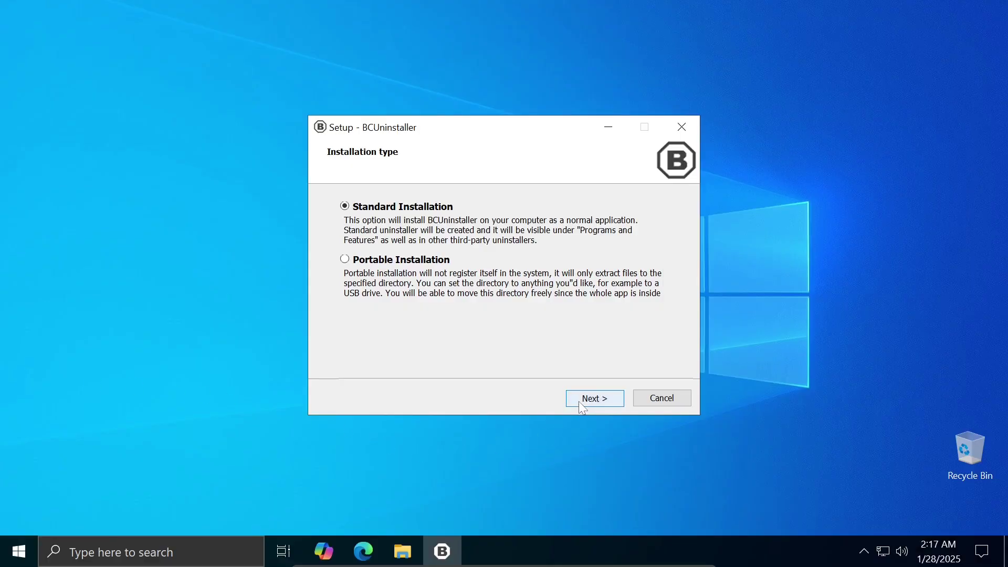
click(590, 397)
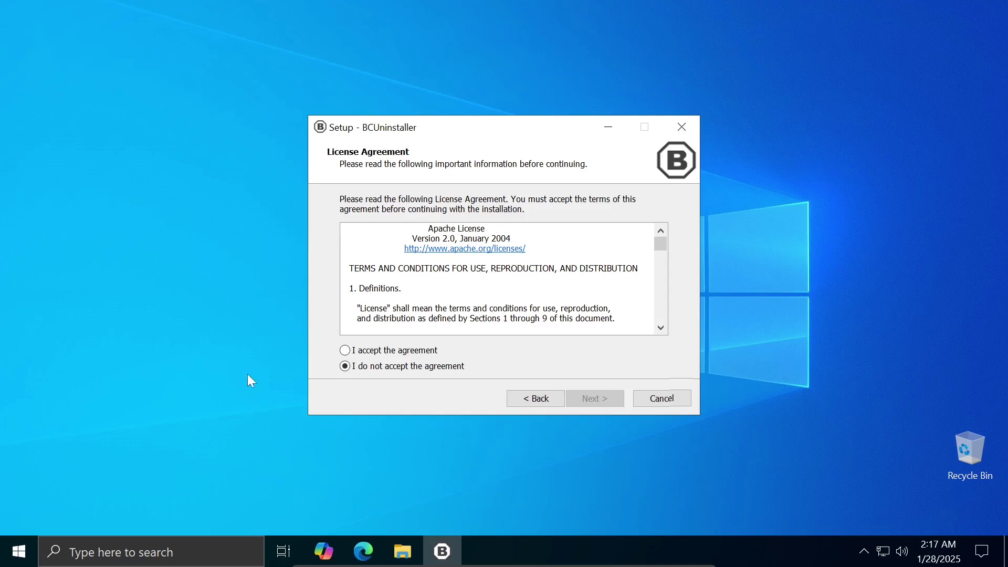
click(345, 351)
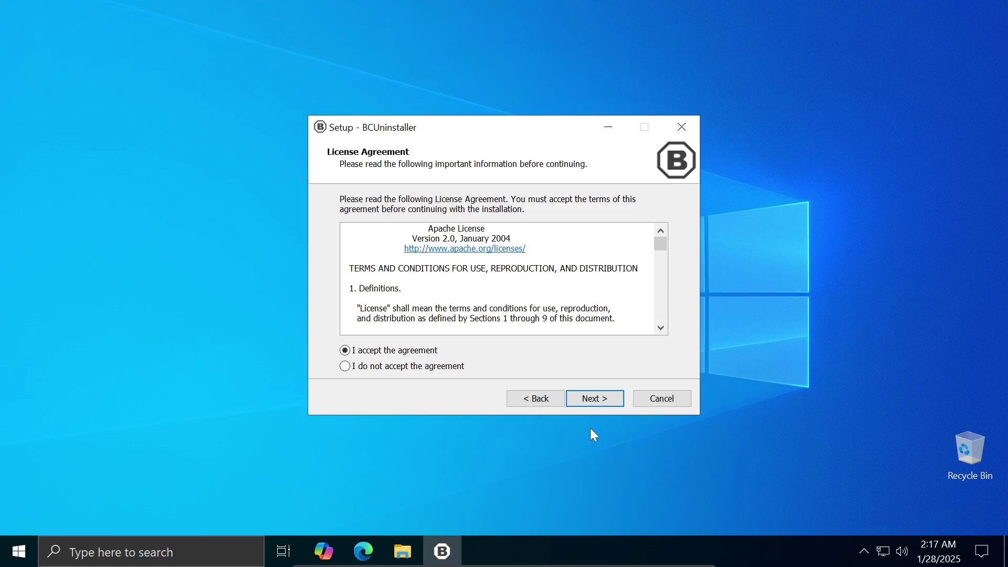
click(605, 406)
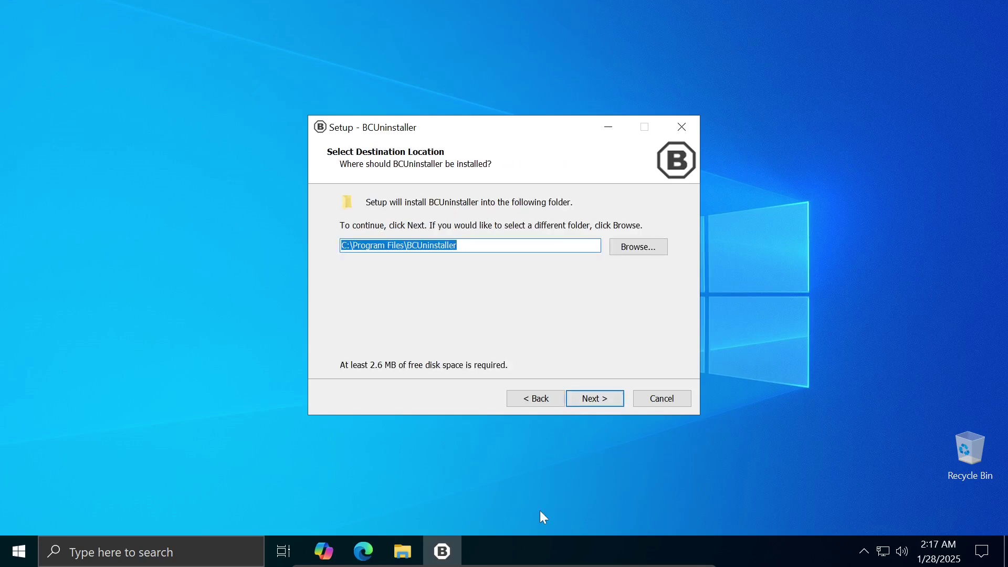
click(613, 404)
click(594, 398)
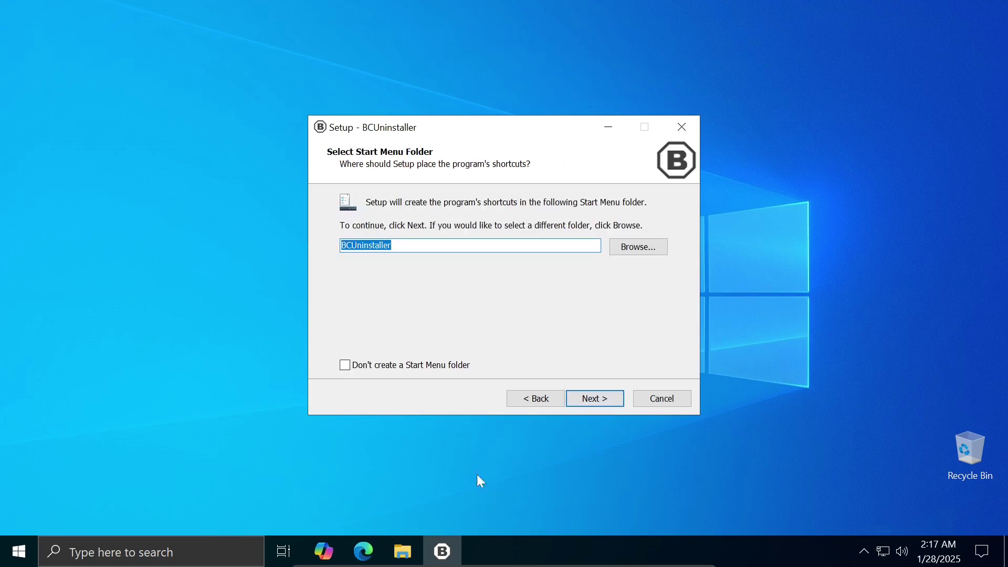
click(598, 399)
key(Return)
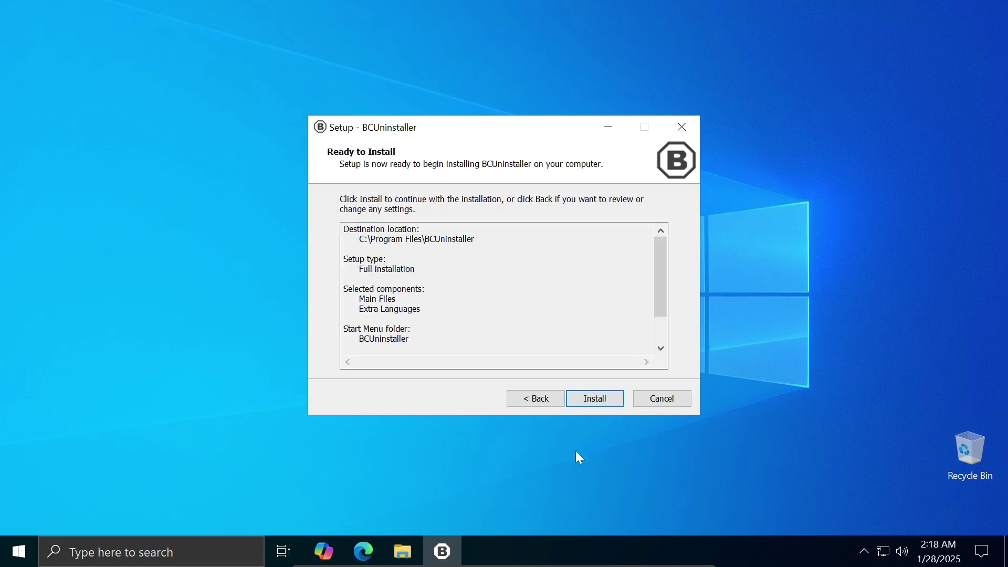
key(Return)
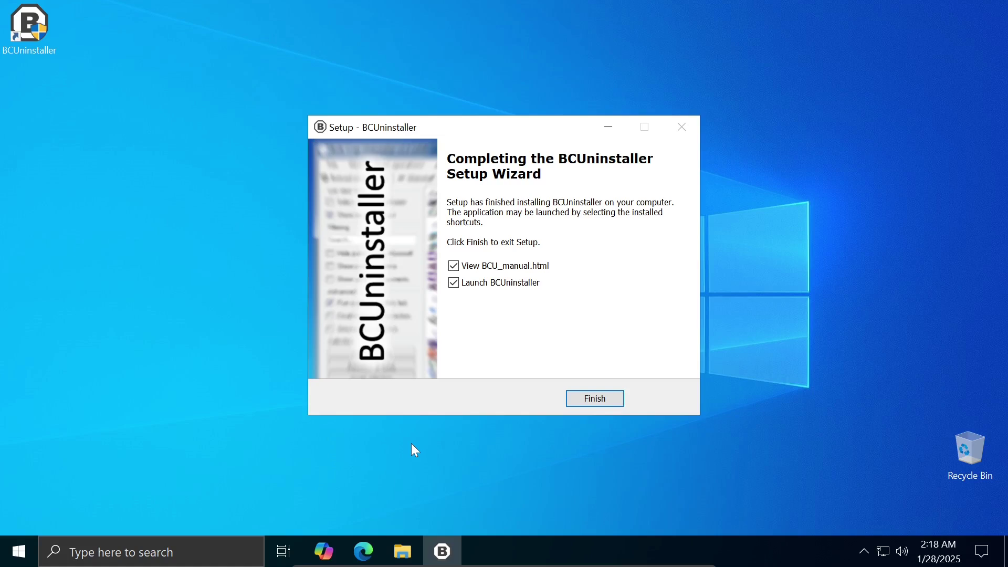
Finish setup without the manual, maximize BCUninstaller, and open the interface language list.
click(452, 266)
click(594, 399)
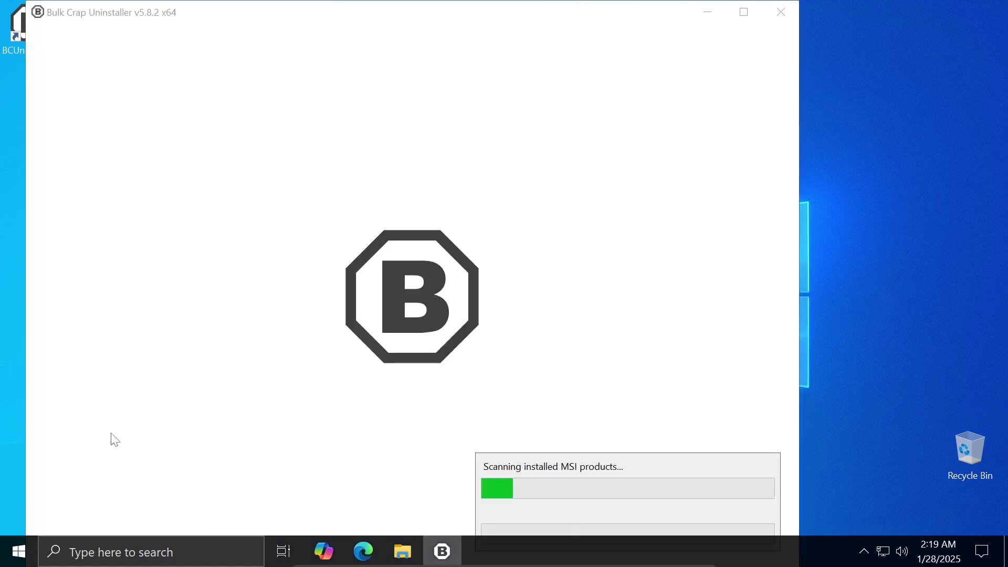
click(742, 13)
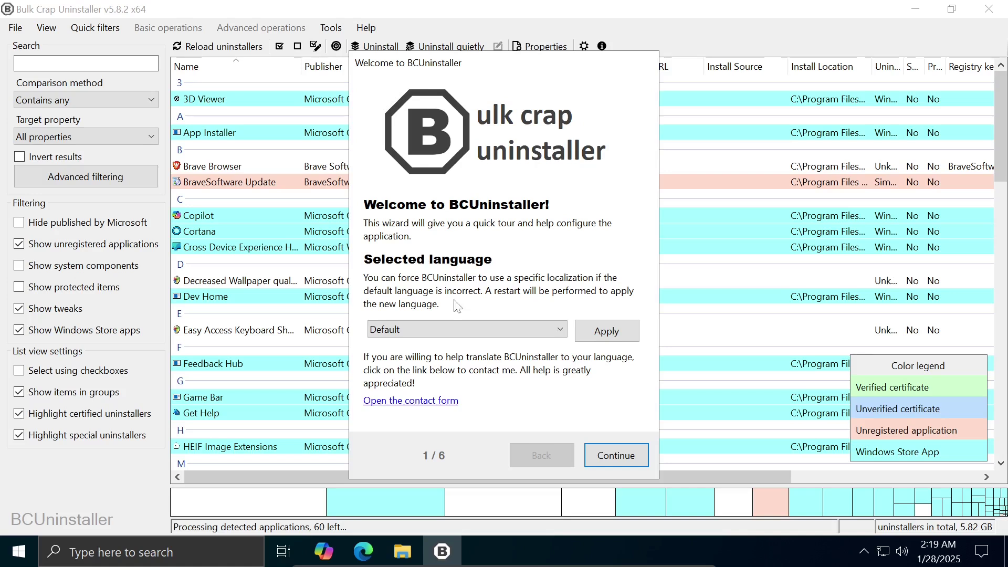
click(559, 329)
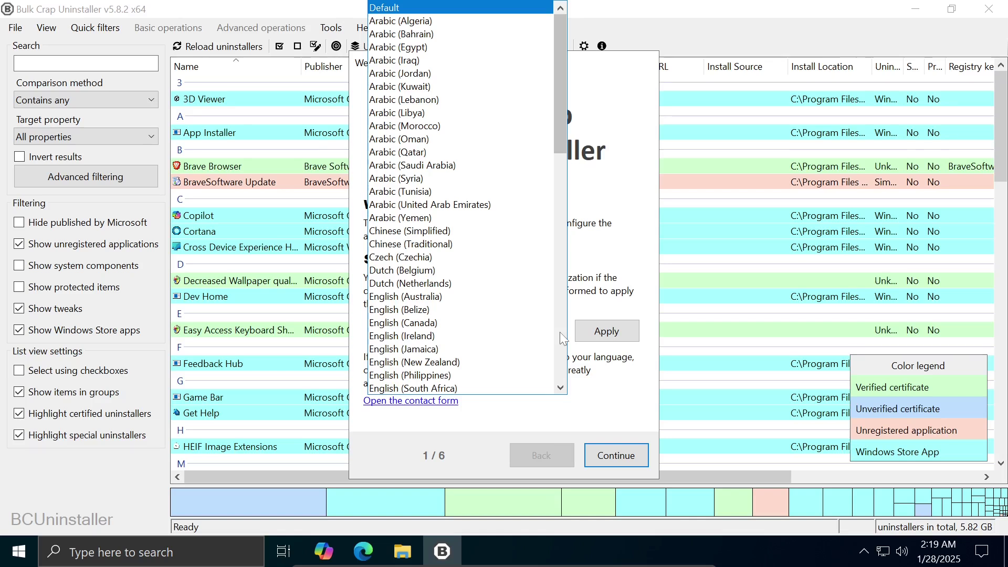
scroll(504, 315, down, 1)
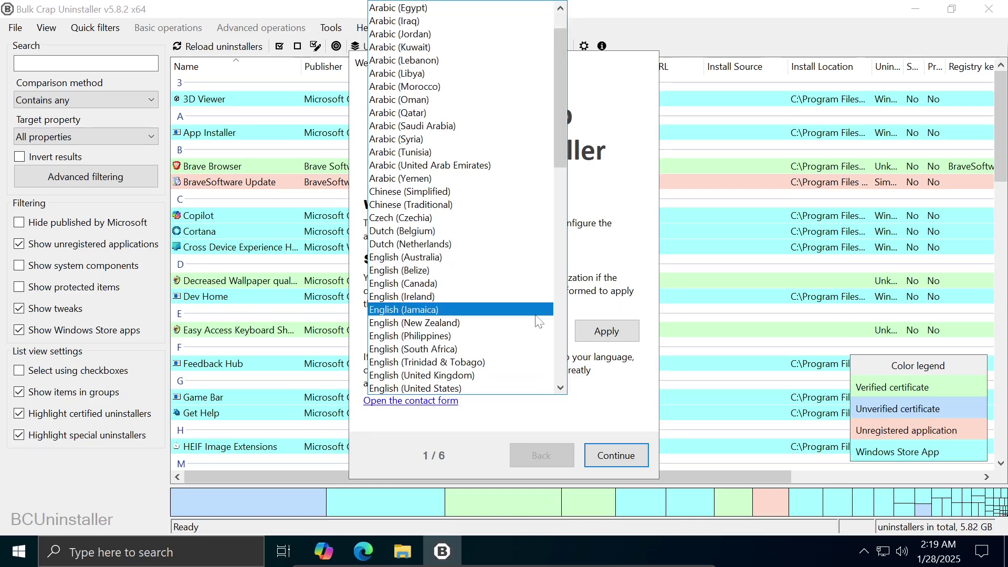
scroll(473, 363, down, 1)
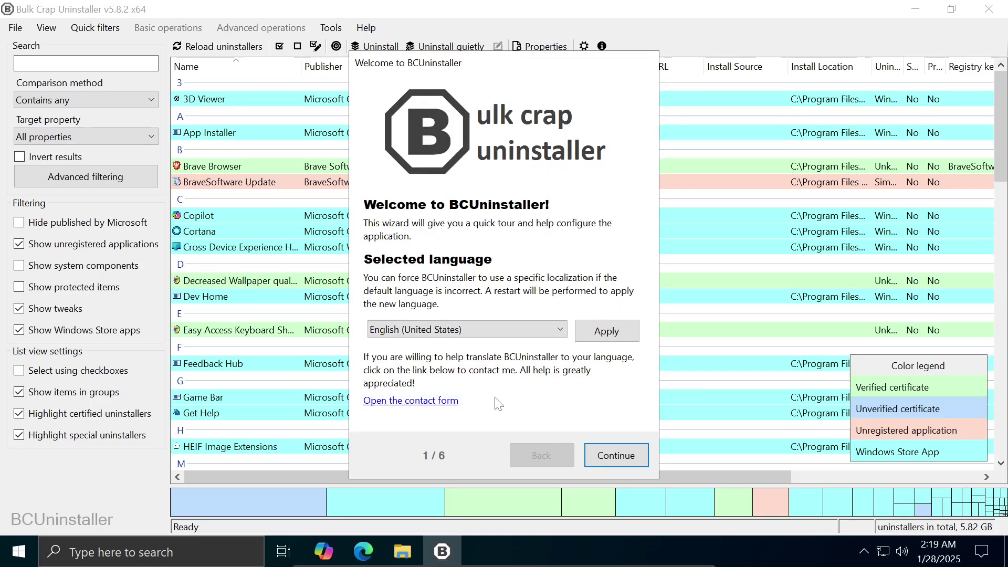
Advance the tour and enable listing of system-component and protected uninstallers.
click(618, 460)
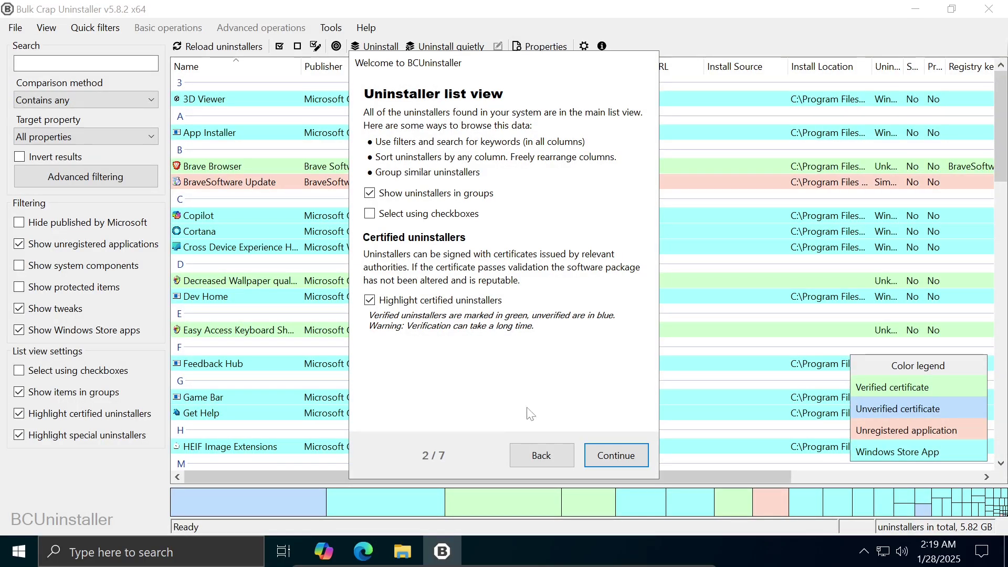
click(607, 455)
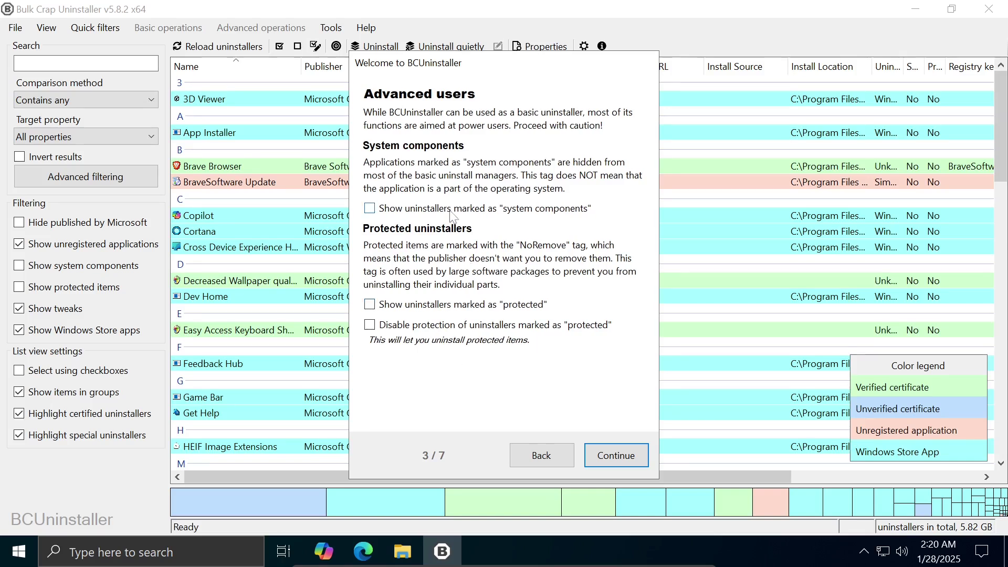
click(370, 208)
click(370, 304)
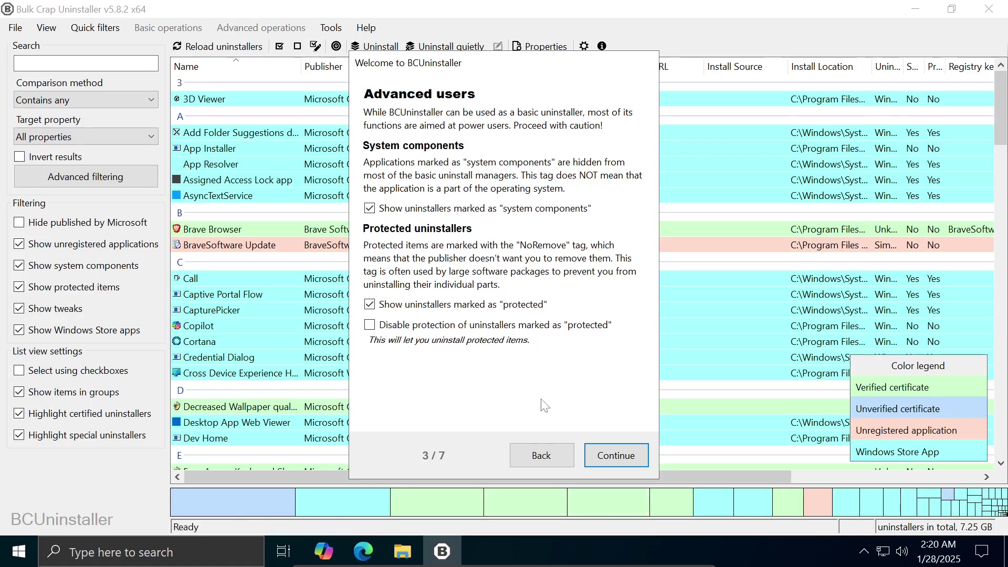
click(616, 455)
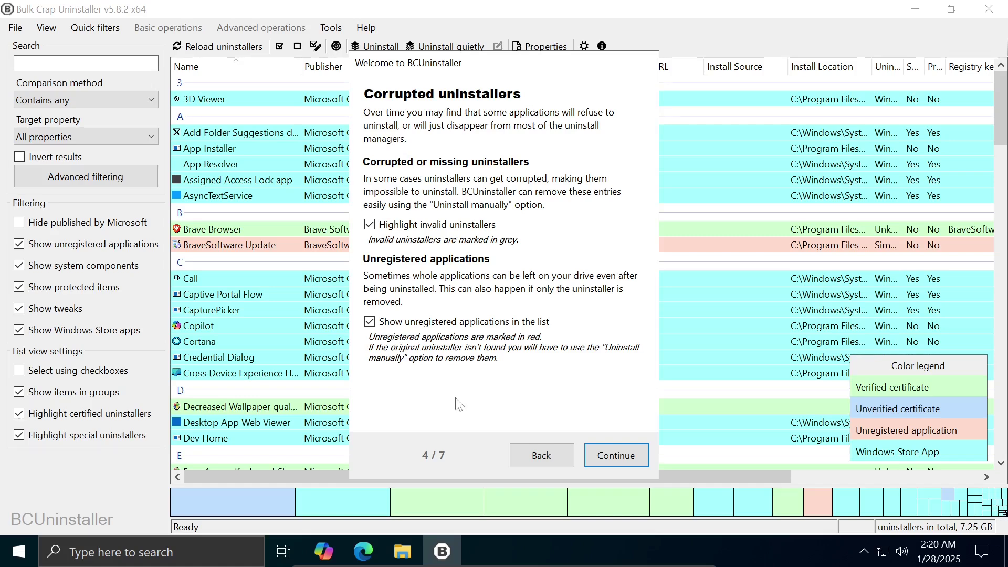
Turn on automatic update checks at start and reach the final tour page.
click(615, 455)
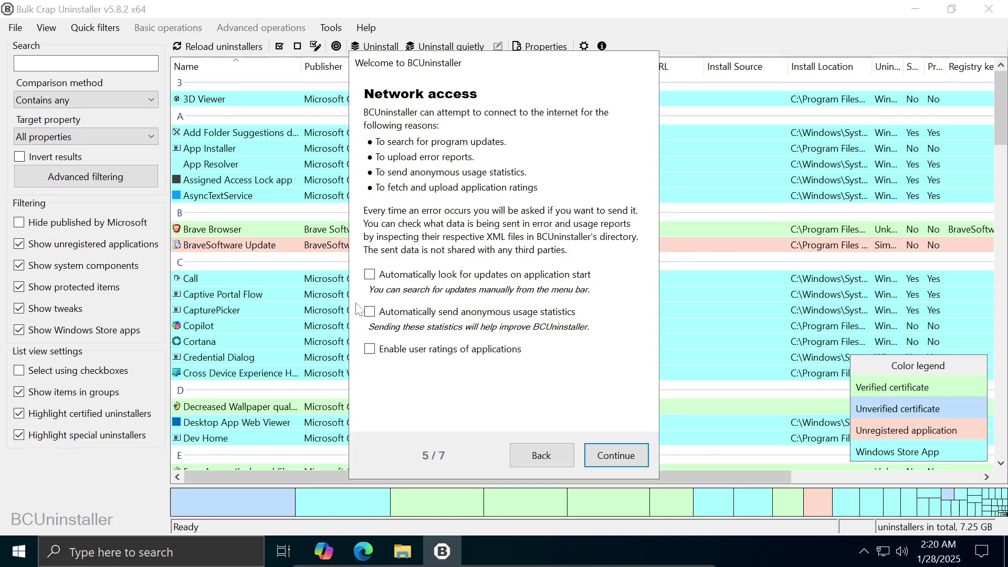
click(370, 274)
click(615, 455)
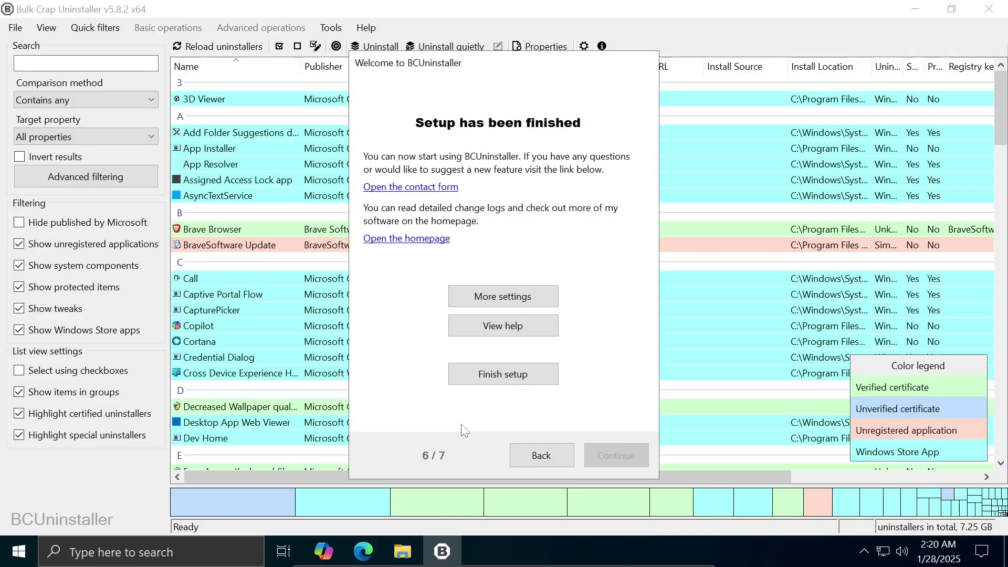
Finish the setup tour, dismiss the welcome notice, and select entries in the uninstaller list.
click(536, 385)
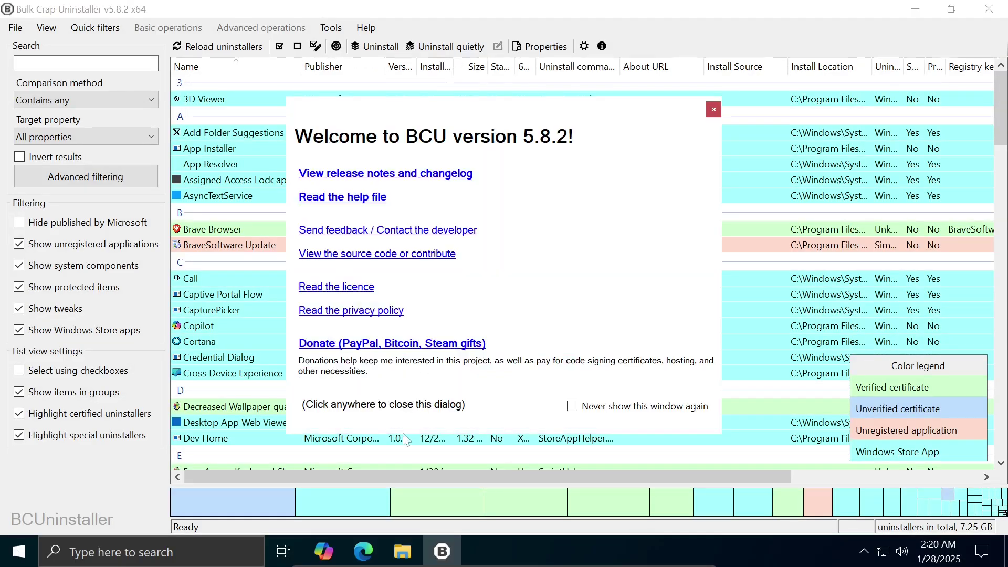
click(688, 332)
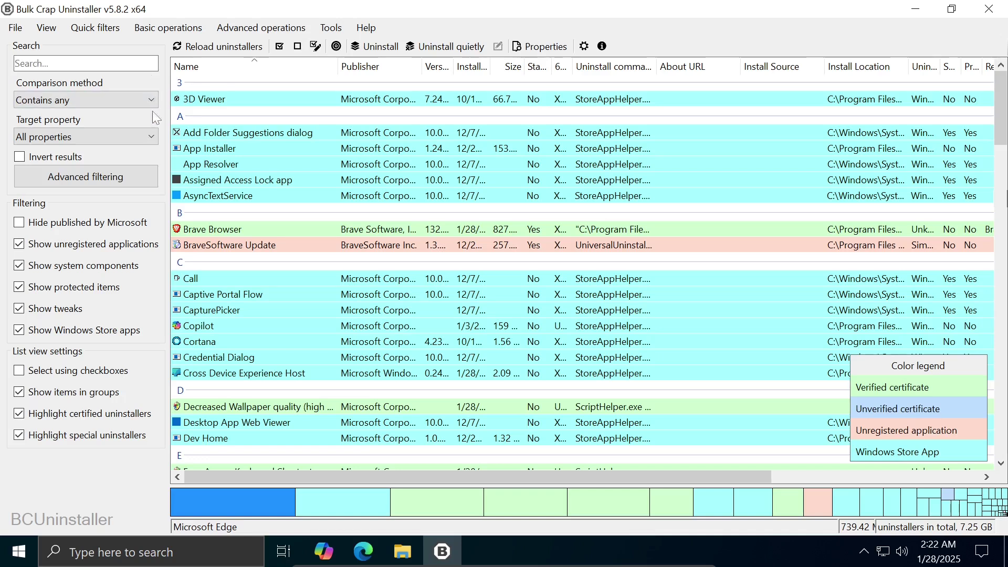
click(498, 345)
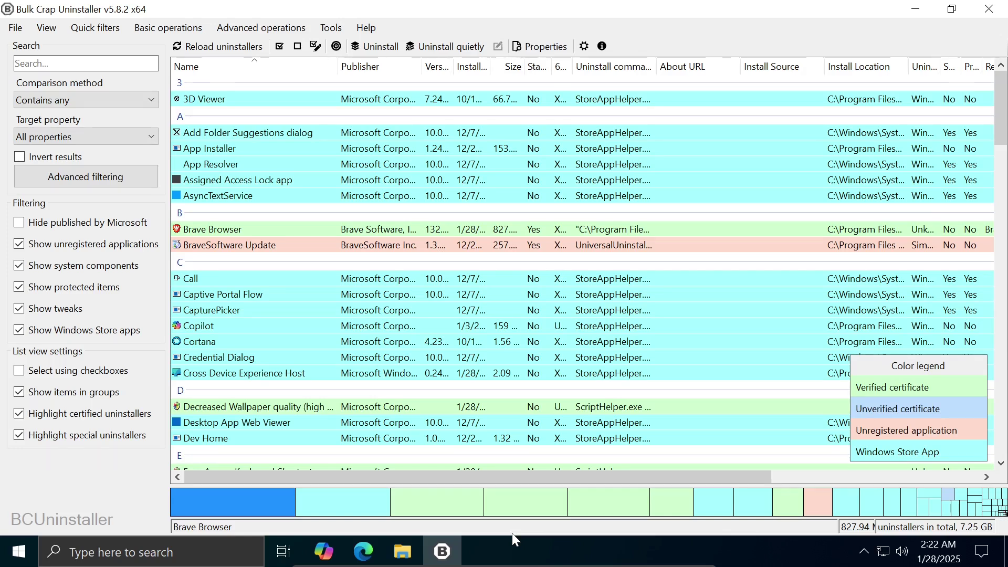
click(489, 524)
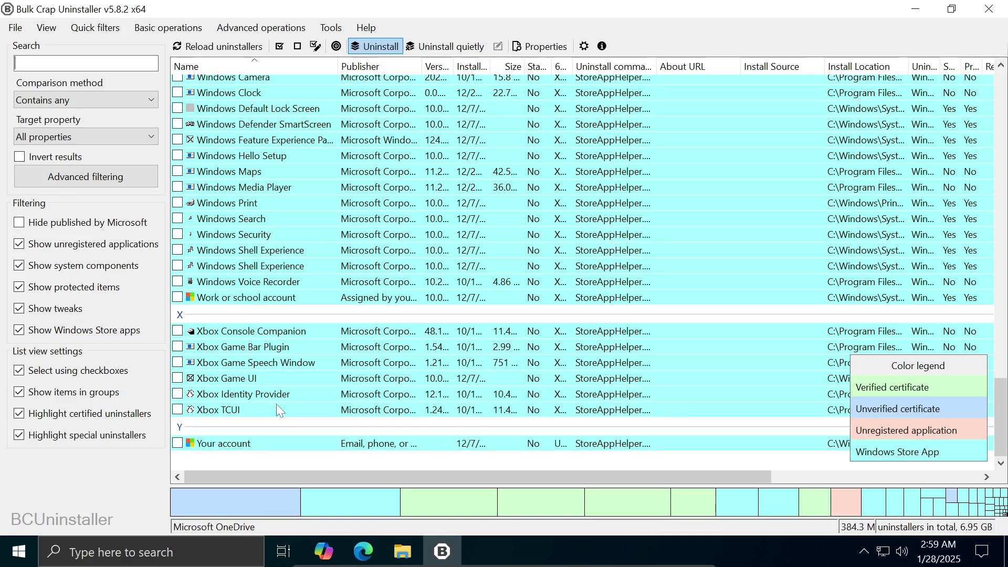
drag(1000, 418, 1001, 319)
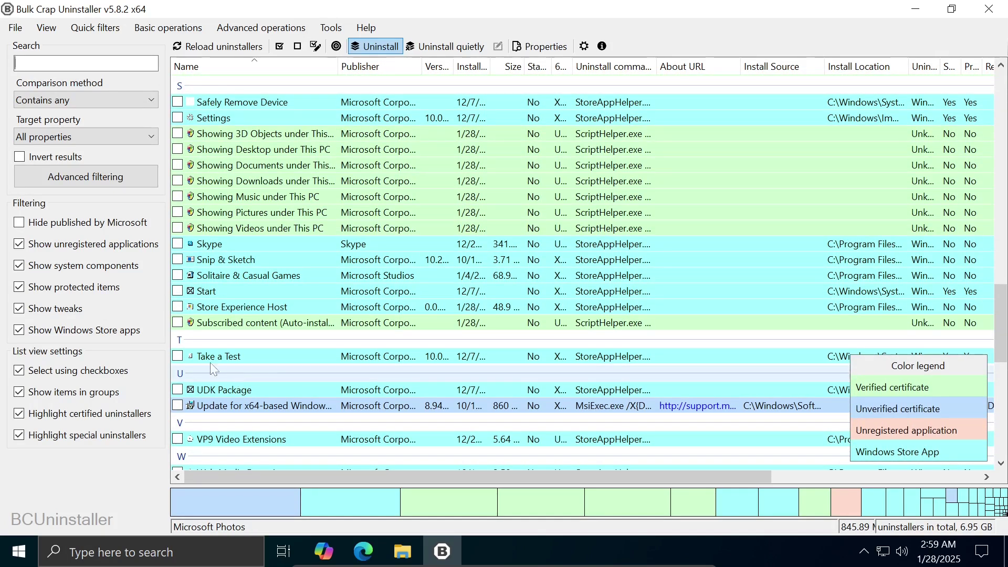
Check Skype and choose Uninstall from its right-click menu.
click(177, 244)
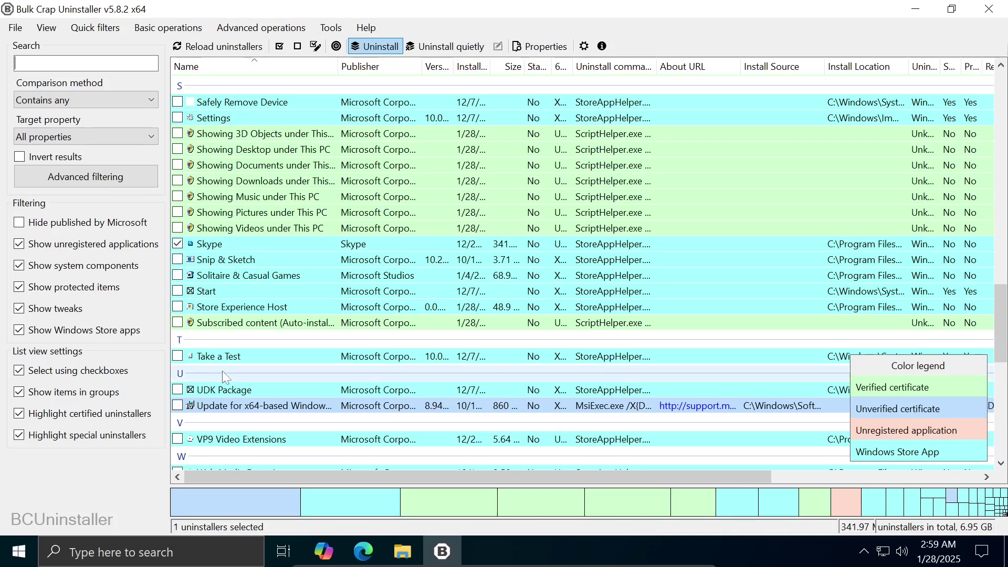
right_click(308, 245)
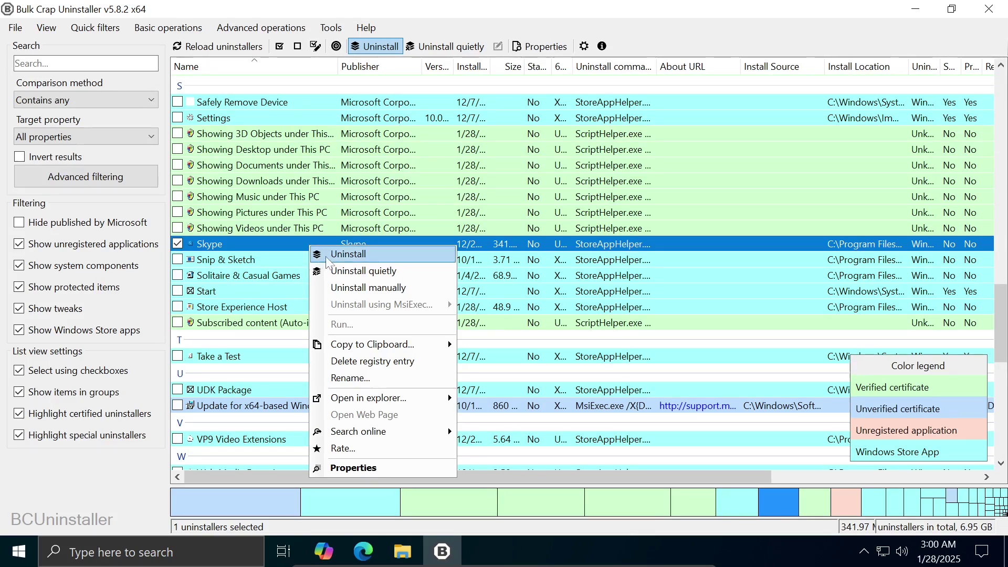
click(347, 255)
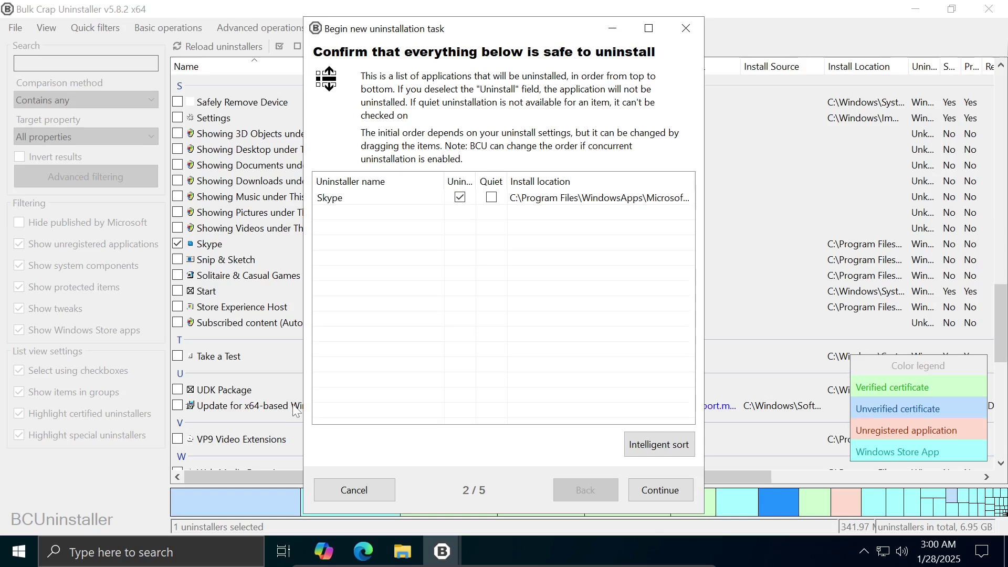
Pass the app list, keep 'Create a restore point' enabled, and reach the final review page.
click(639, 492)
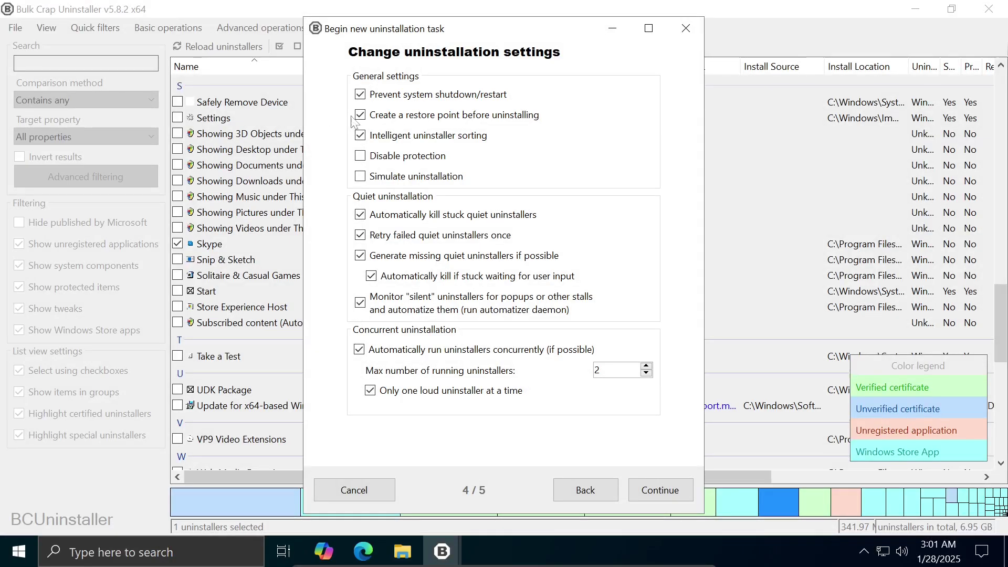
click(360, 115)
click(360, 115)
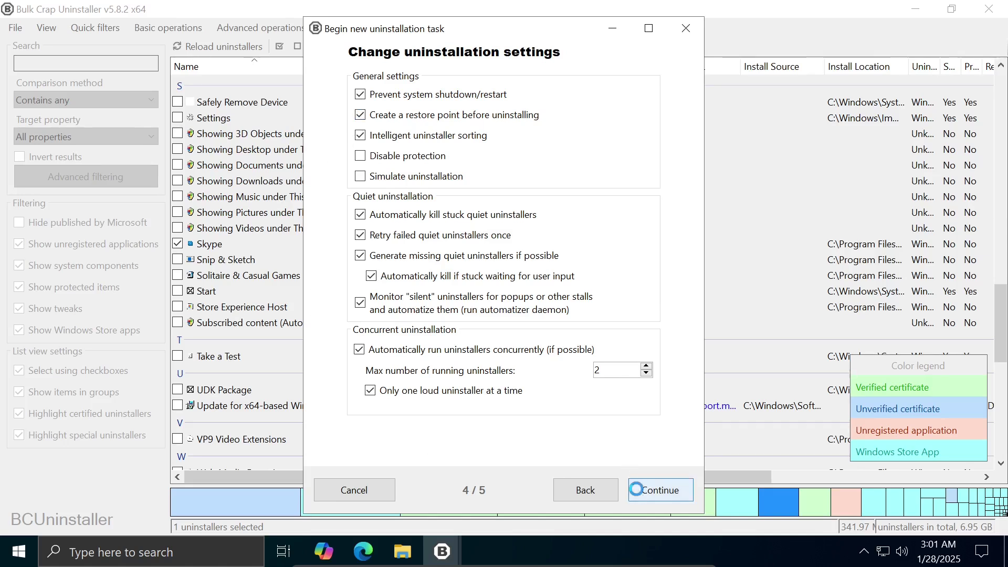
click(660, 489)
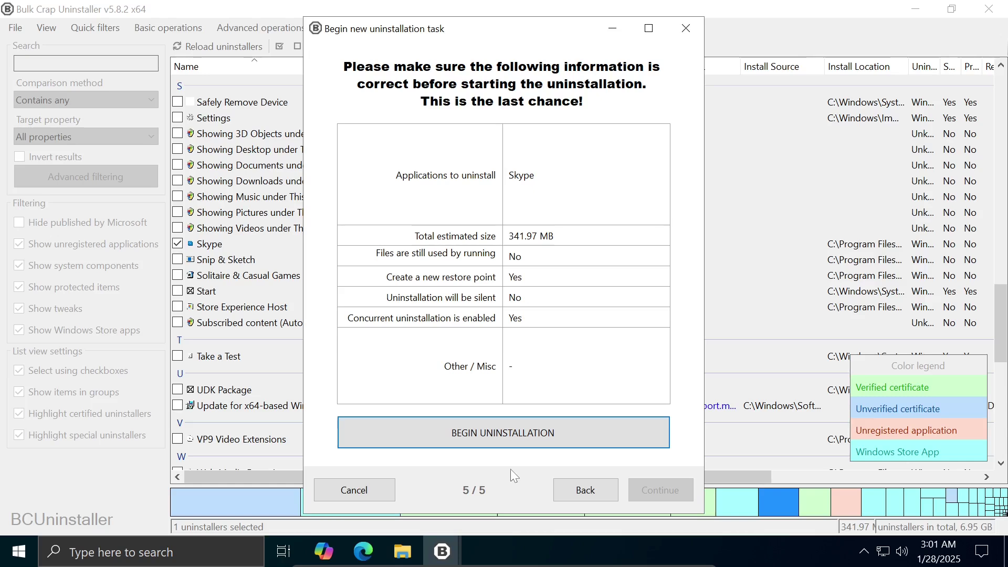
Begin the Skype uninstallation and close the progress window once it finishes.
click(508, 437)
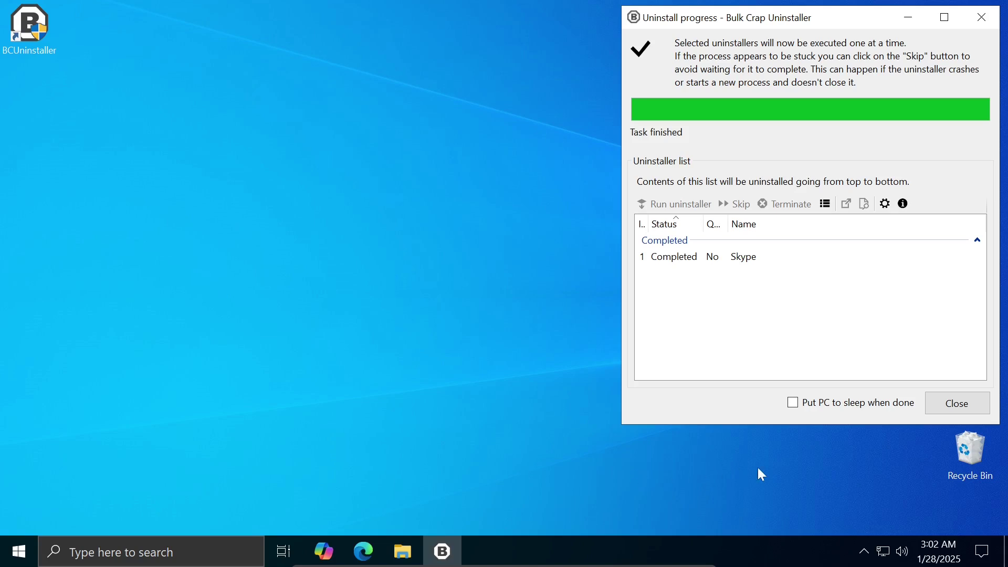
click(956, 404)
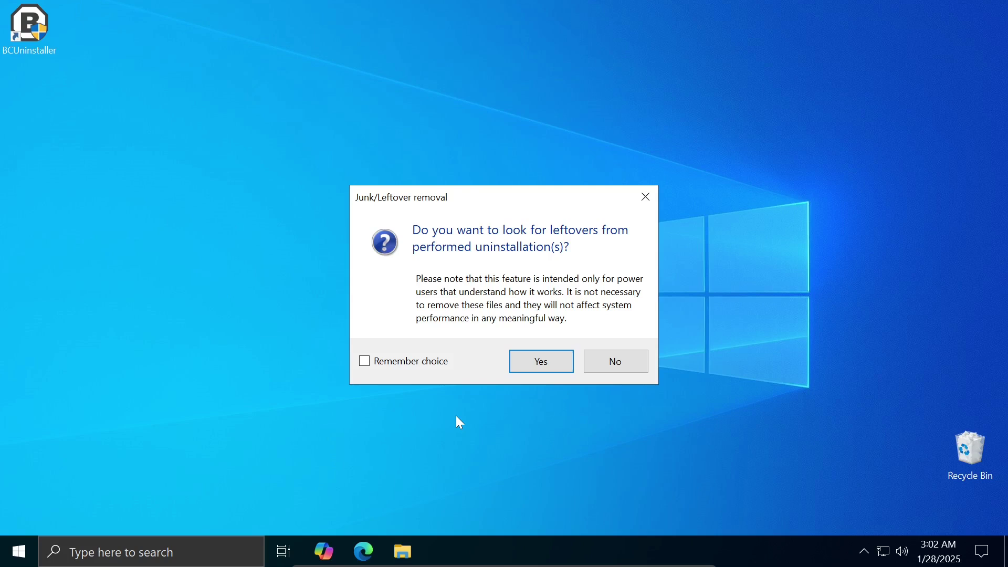
Search for Skype leftovers, widen the Item path column, and delete the four checked registry entries.
click(510, 363)
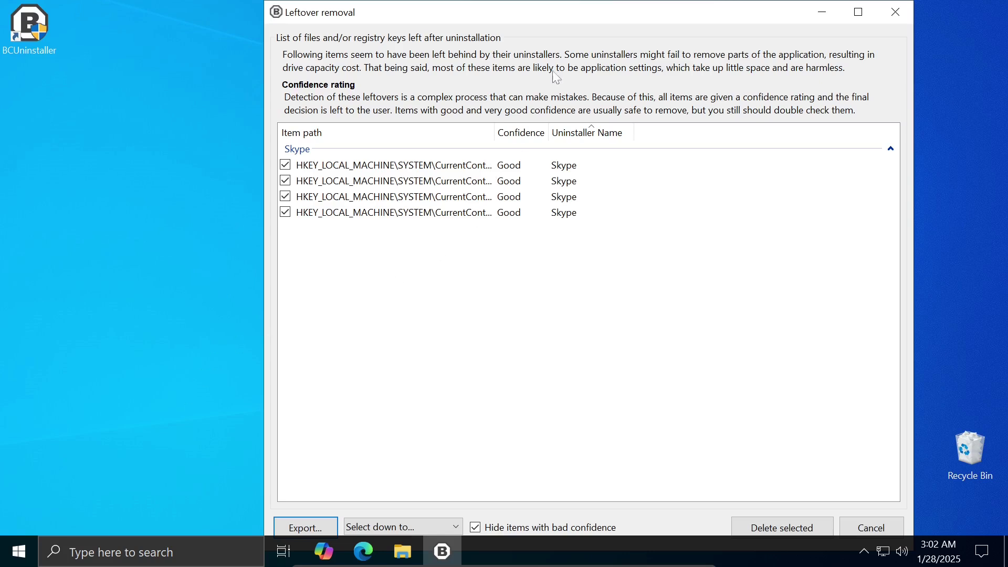
mouse_move(607, 13)
mouse_down()
mouse_move(608, 31)
mouse_move(589, 14)
mouse_up()
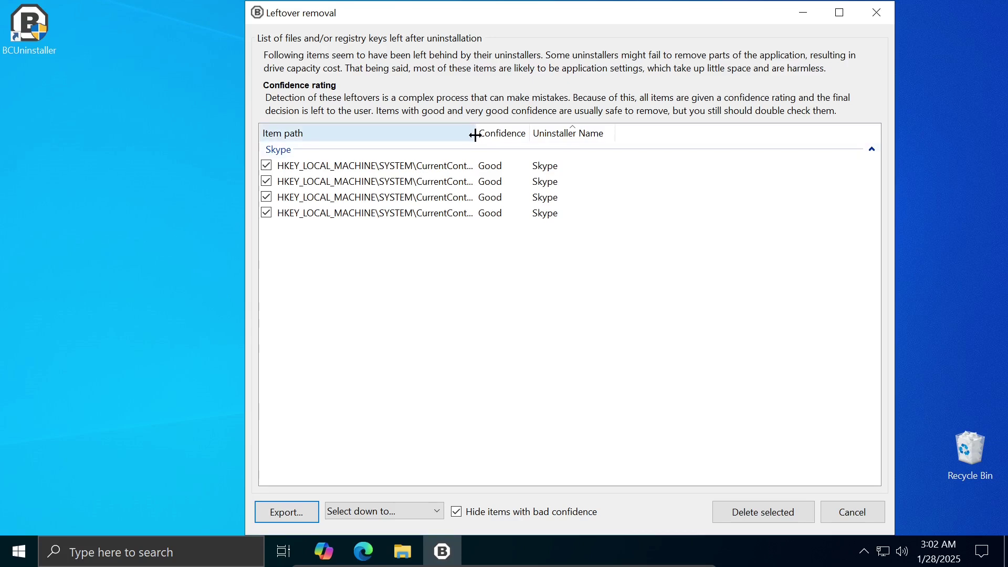
drag(475, 135, 683, 132)
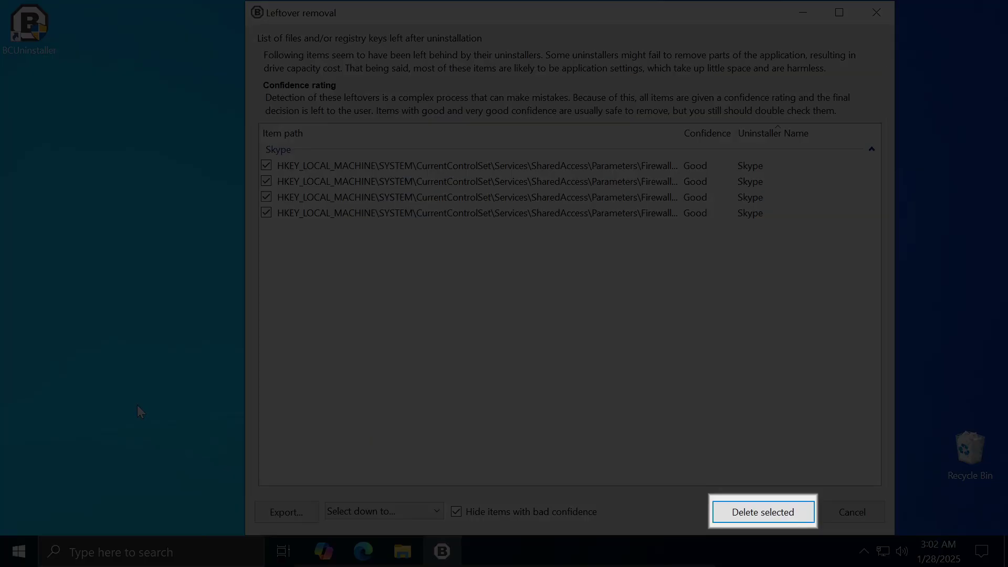
click(718, 516)
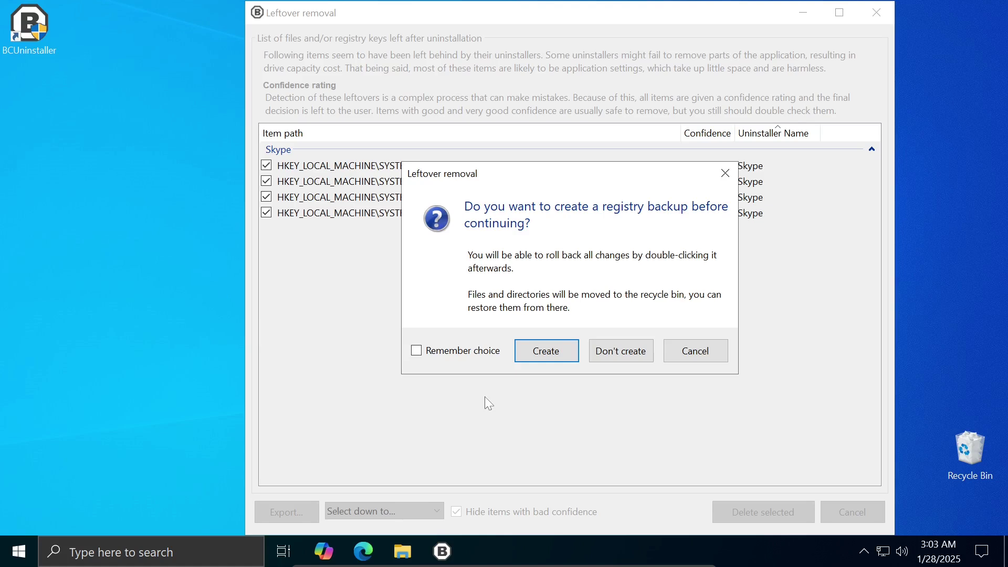
Back up the registry into a new 'Skype reg' folder before the leftovers are deleted.
key(Return)
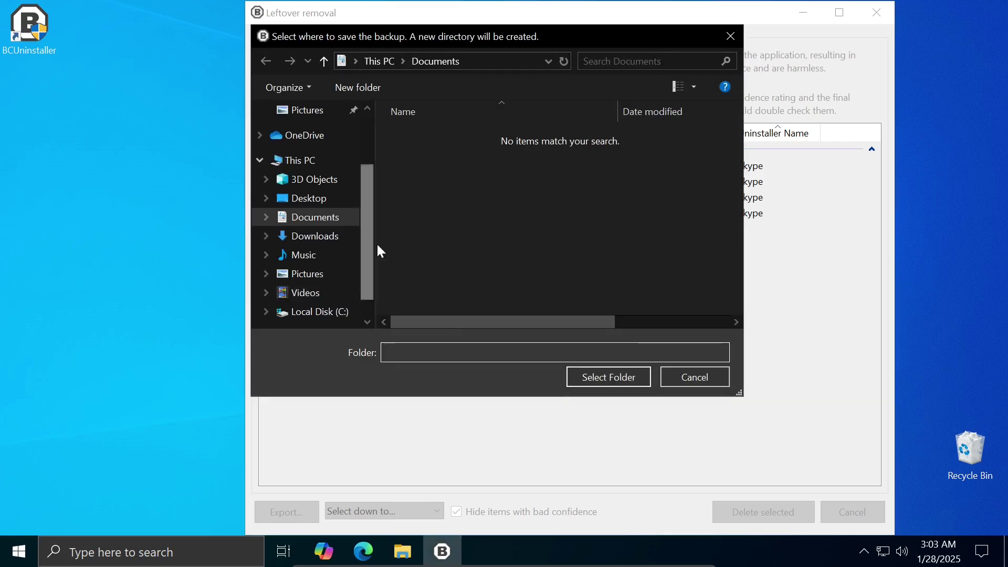
right_click(475, 226)
click(633, 394)
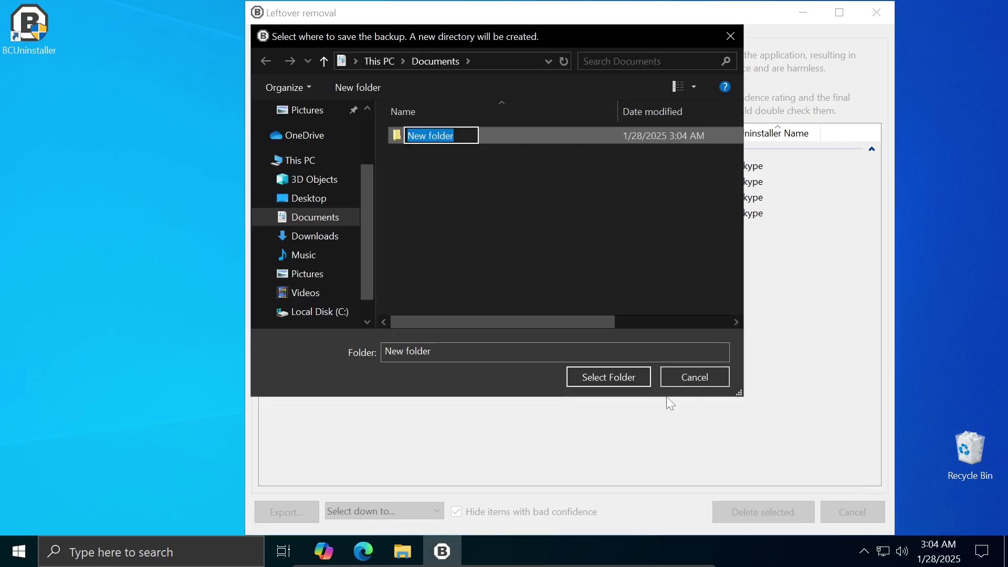
text(Skype reg)
key(Return)
double_click(441, 135)
click(608, 376)
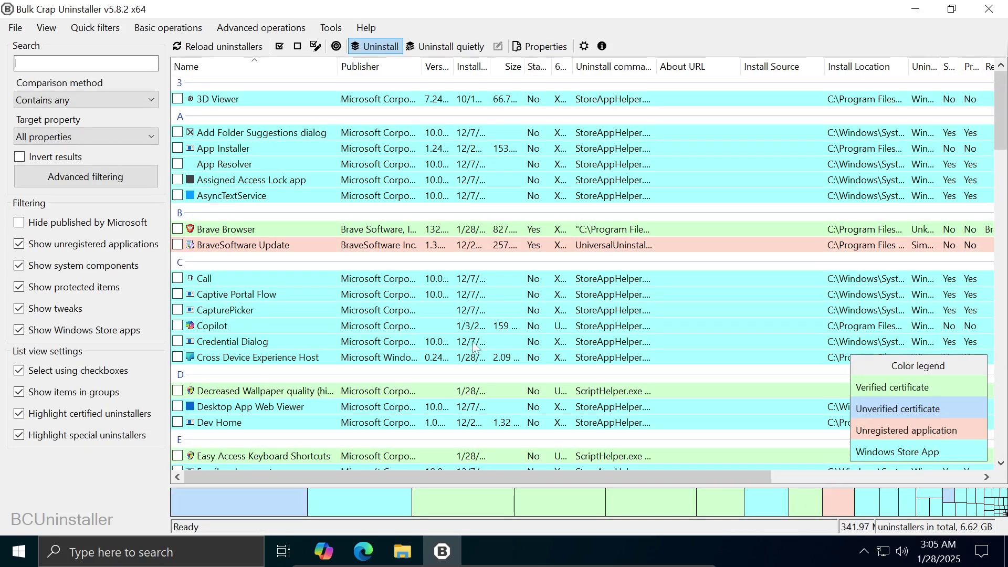
drag(1001, 103, 973, 312)
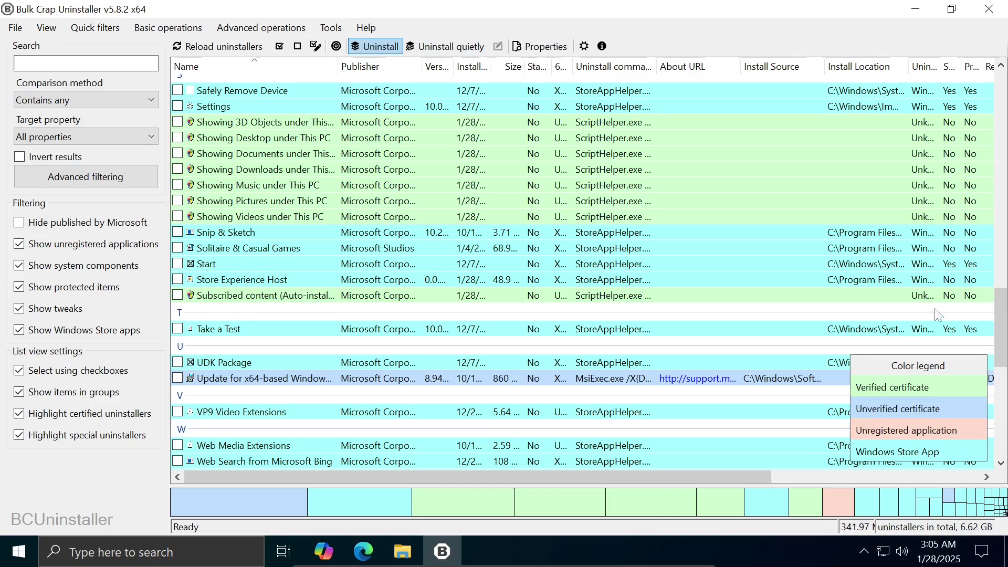
drag(1001, 316, 1002, 410)
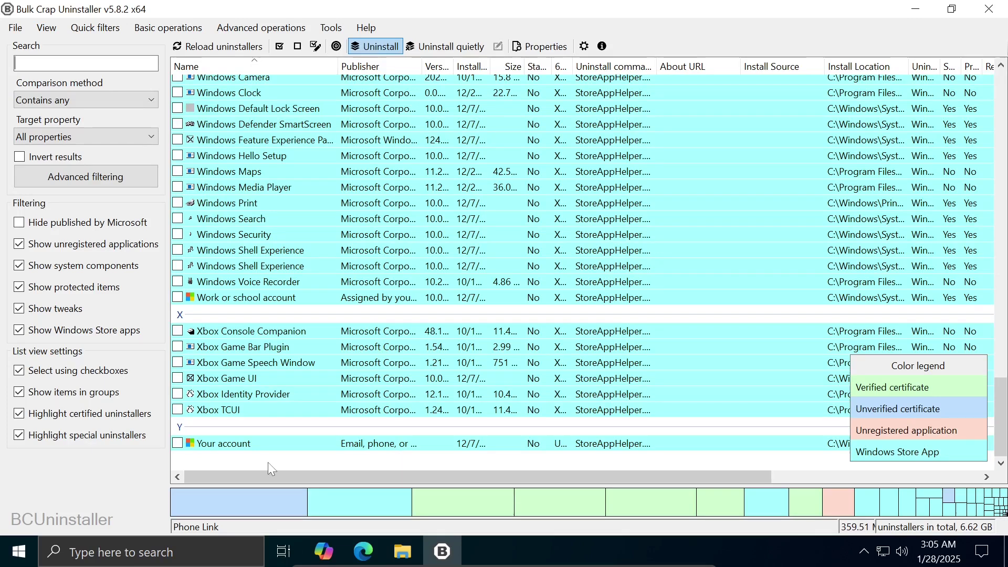
Check Xbox Console Companion, Xbox Game Bar Plugin, Xbox TCUI and other Xbox apps, then uninstall quietly.
click(176, 331)
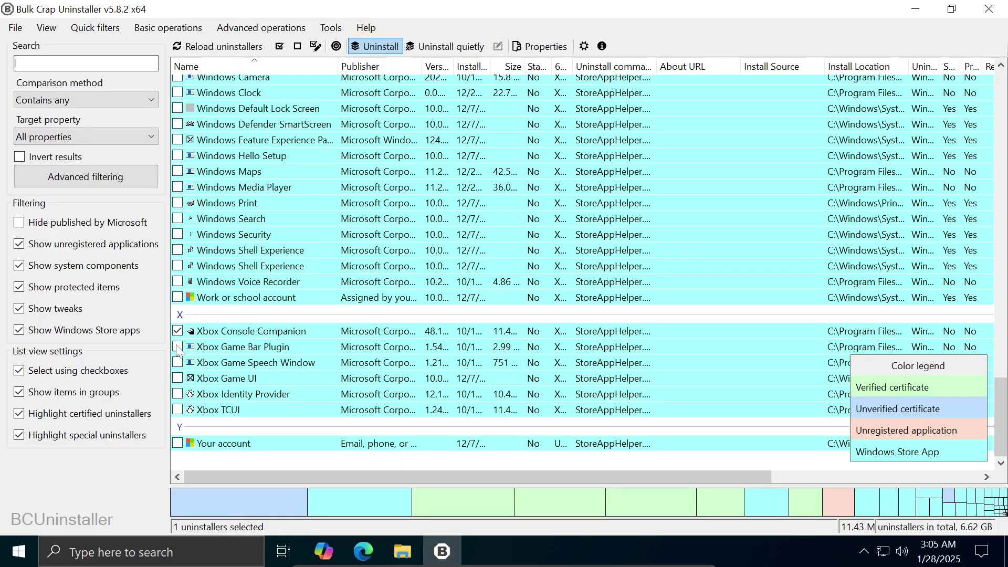
click(177, 347)
click(177, 379)
click(177, 410)
right_click(325, 331)
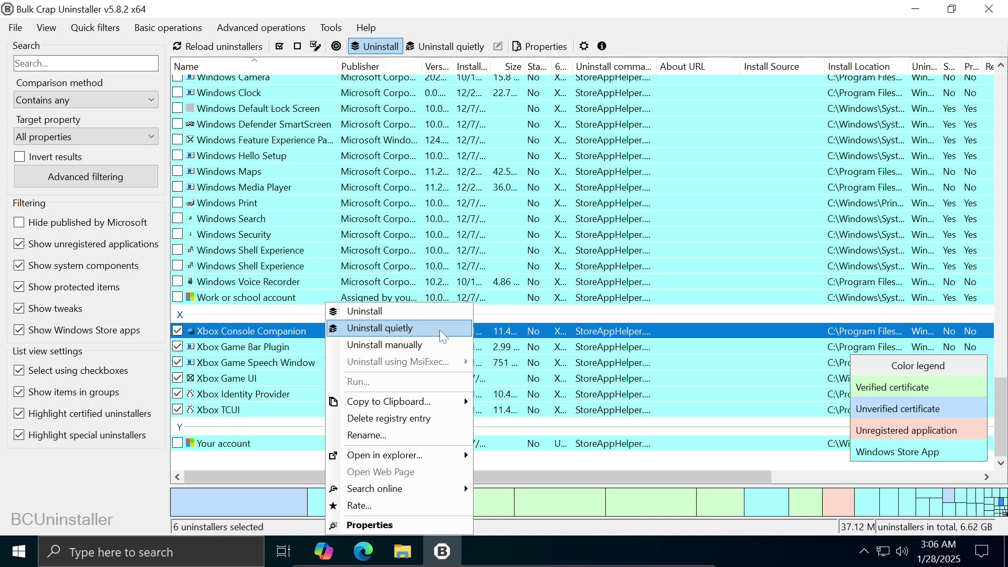
key(Escape)
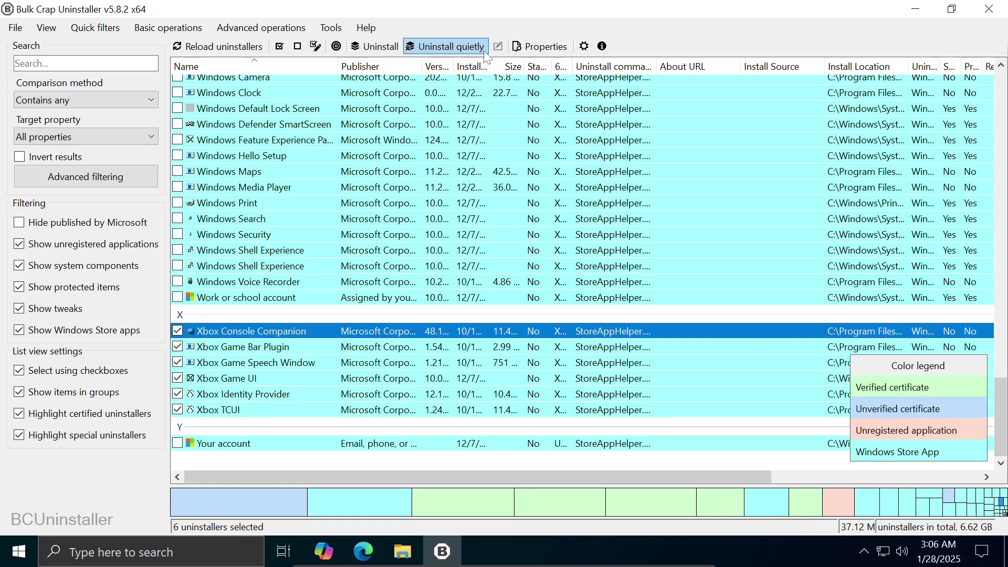
click(445, 46)
Accept the protected-item warning, quietly uninstall the five Xbox apps, and accept the leftover search.
click(543, 360)
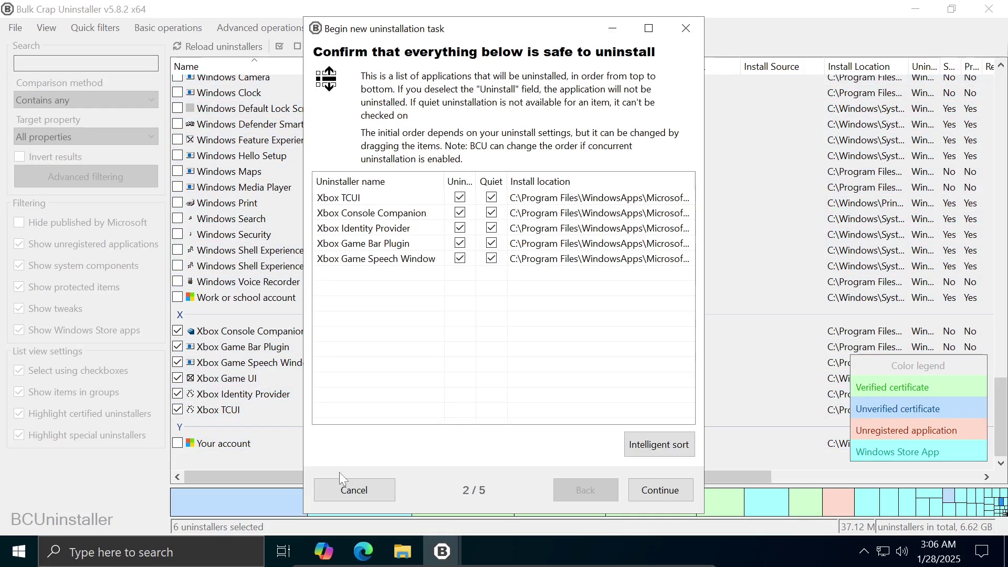
click(660, 489)
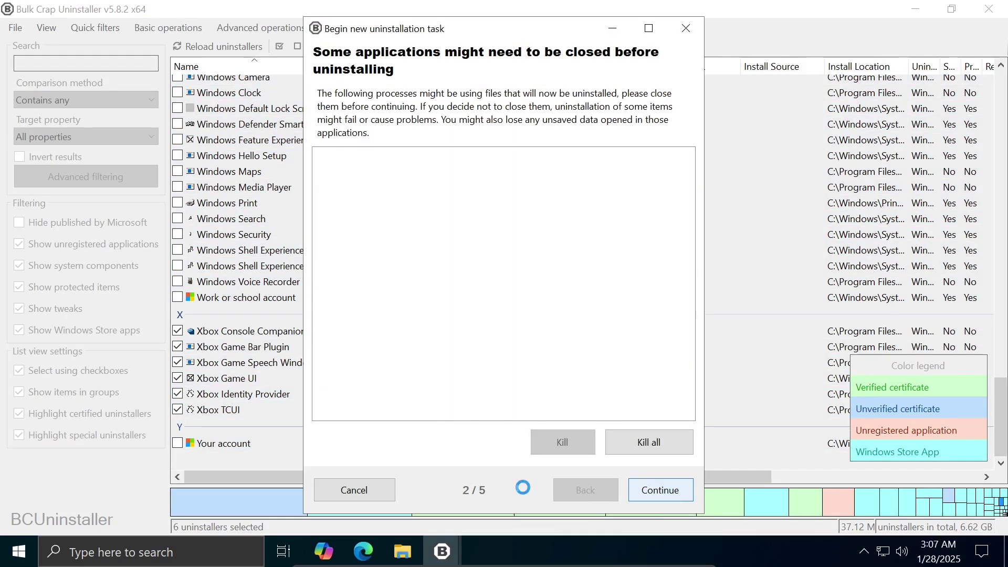
key(Return)
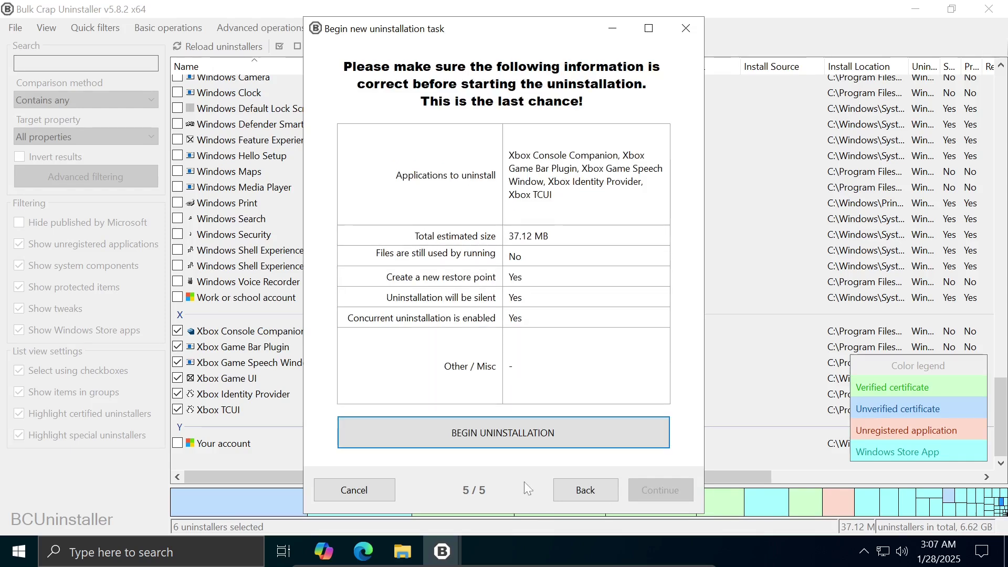
key(Return)
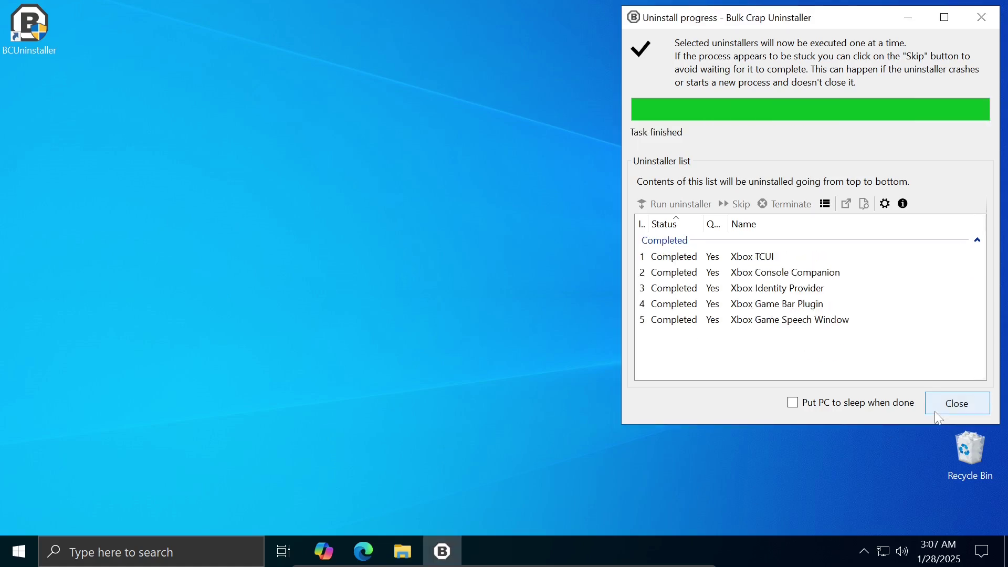
key(Return)
key(Return)
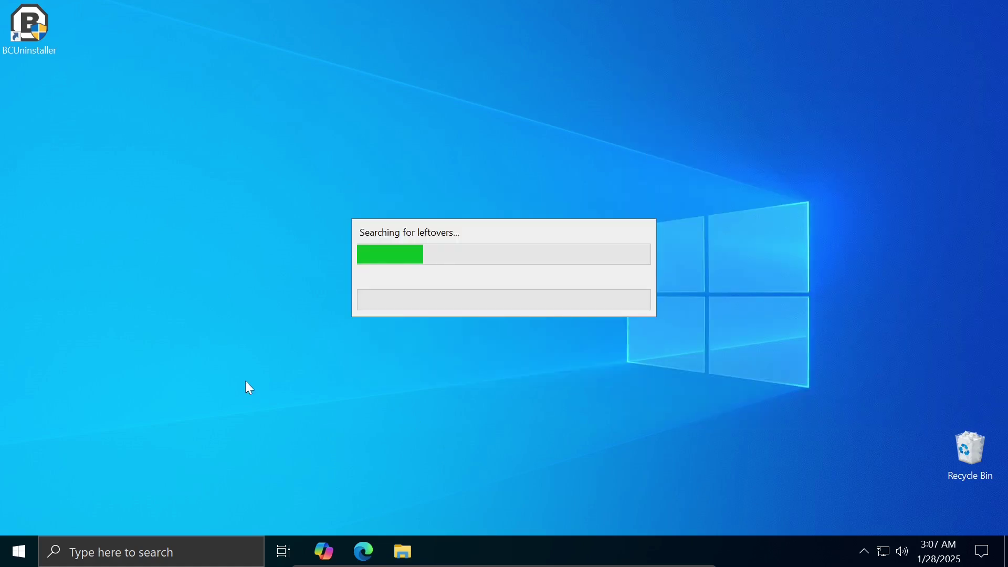
key(Return)
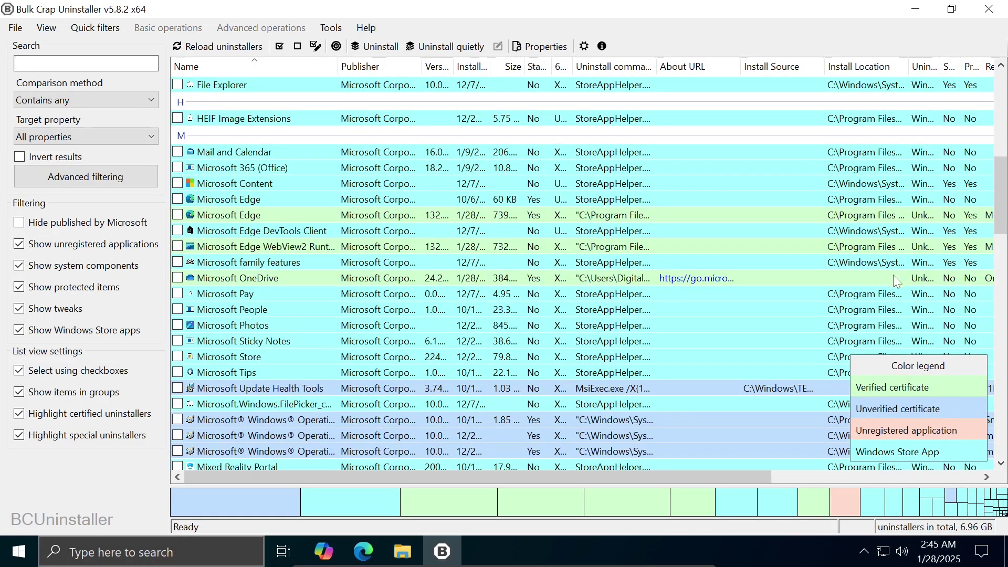
Uninstall Microsoft 365 (Office) from its context menu and reposition the Leftover removal window.
right_click(306, 166)
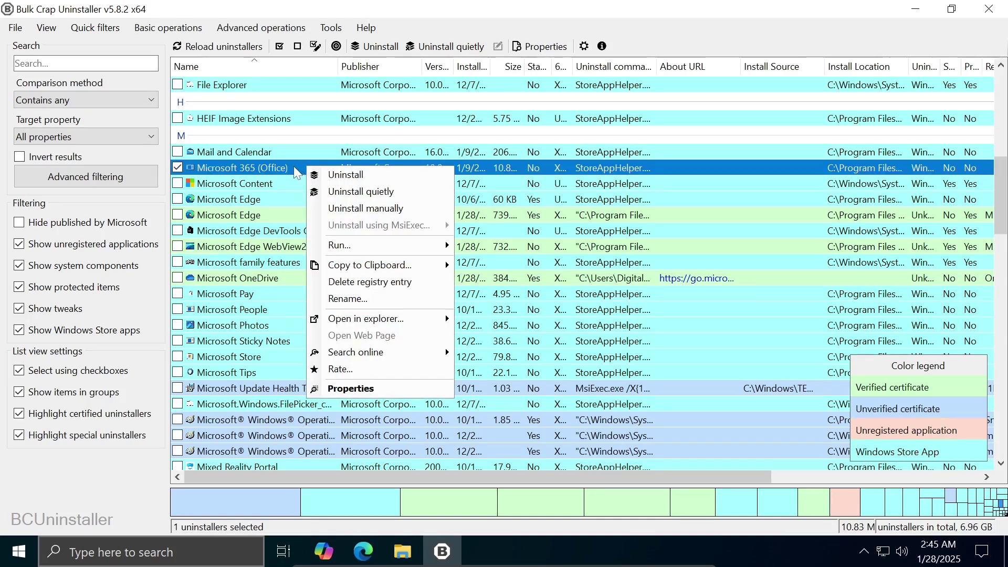
key(Escape)
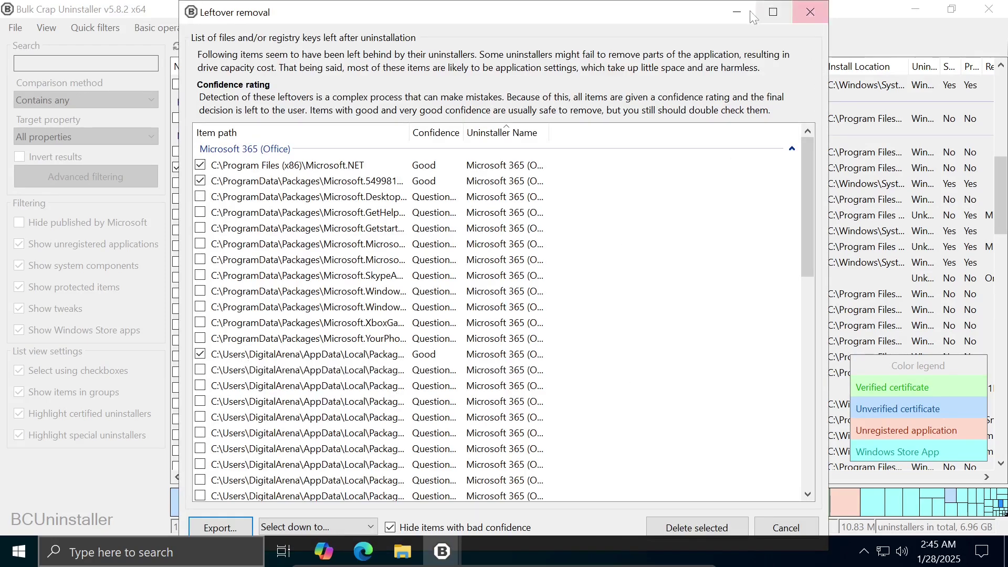
drag(752, 16, 754, 27)
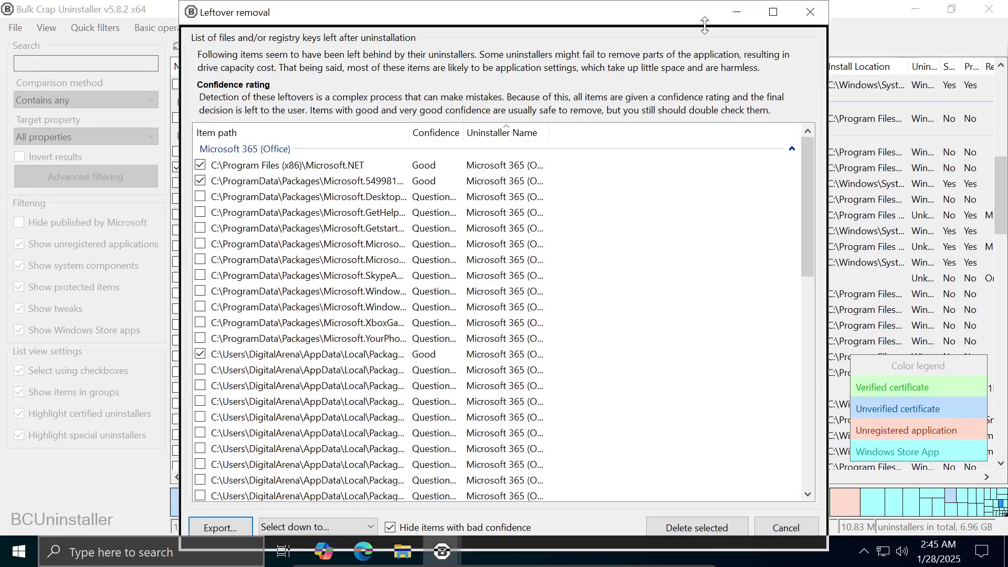
Widen the Confidence and Item path columns, then inspect the Microsoft.NET, AccountsControl and windowscommunicationsapps leftovers.
double_click(465, 143)
drag(413, 142, 628, 141)
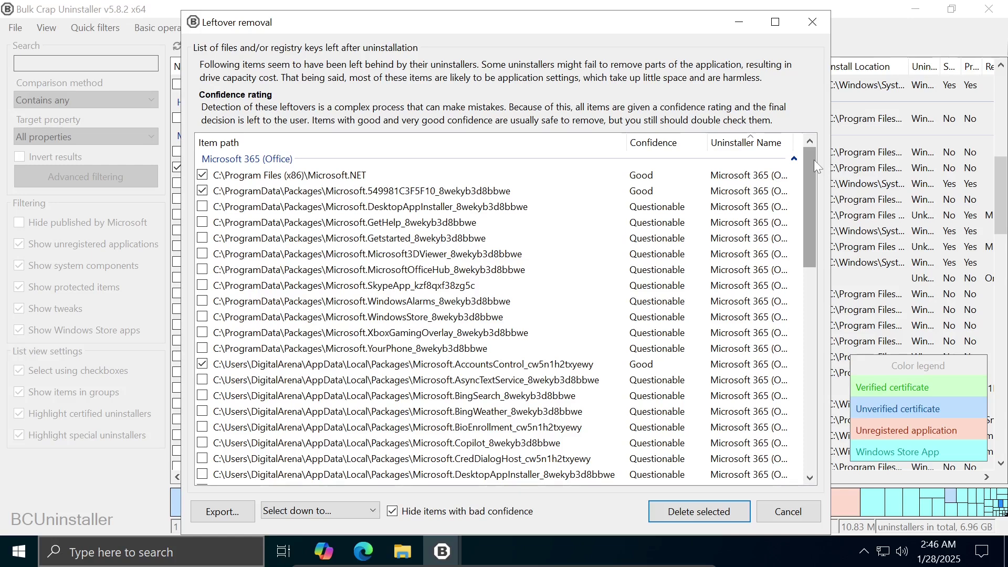
mouse_move(813, 160)
mouse_down()
mouse_move(803, 311)
mouse_move(817, 373)
mouse_up()
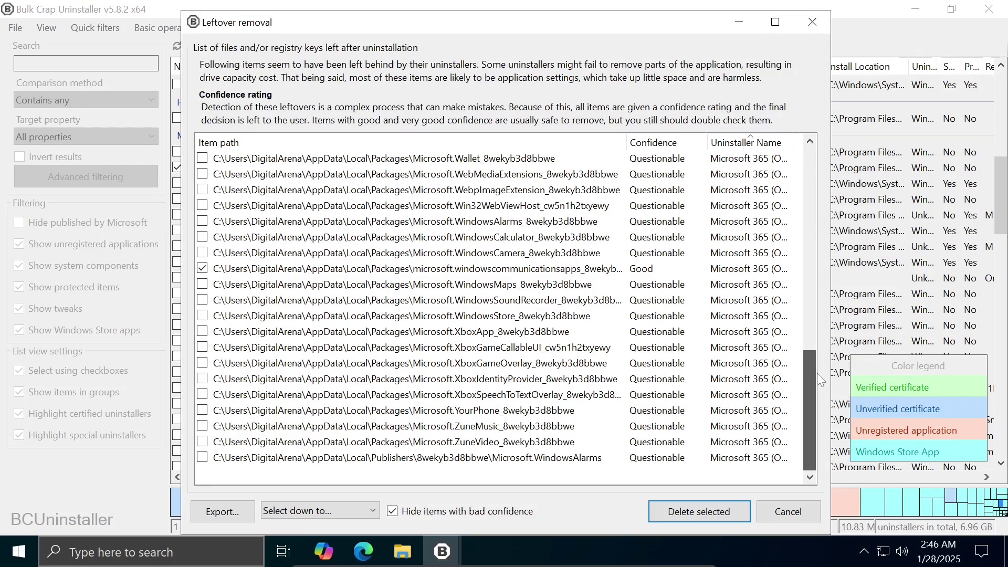
drag(817, 377, 815, 154)
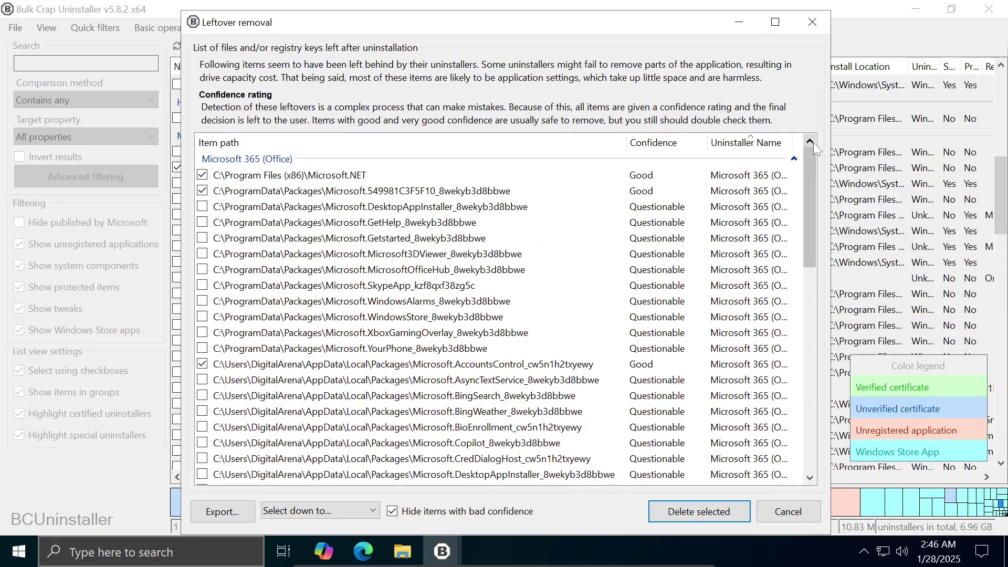
click(640, 175)
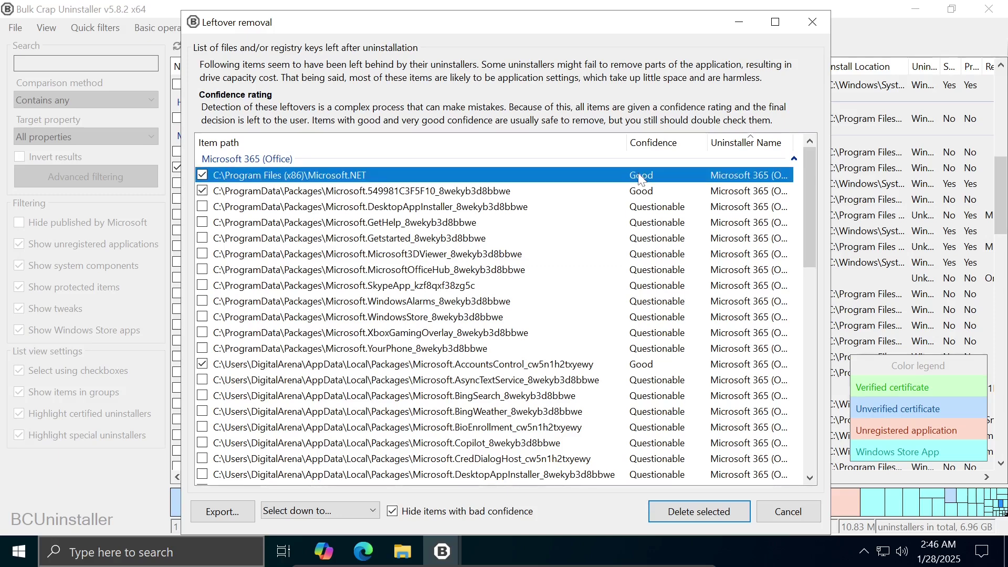
click(699, 192)
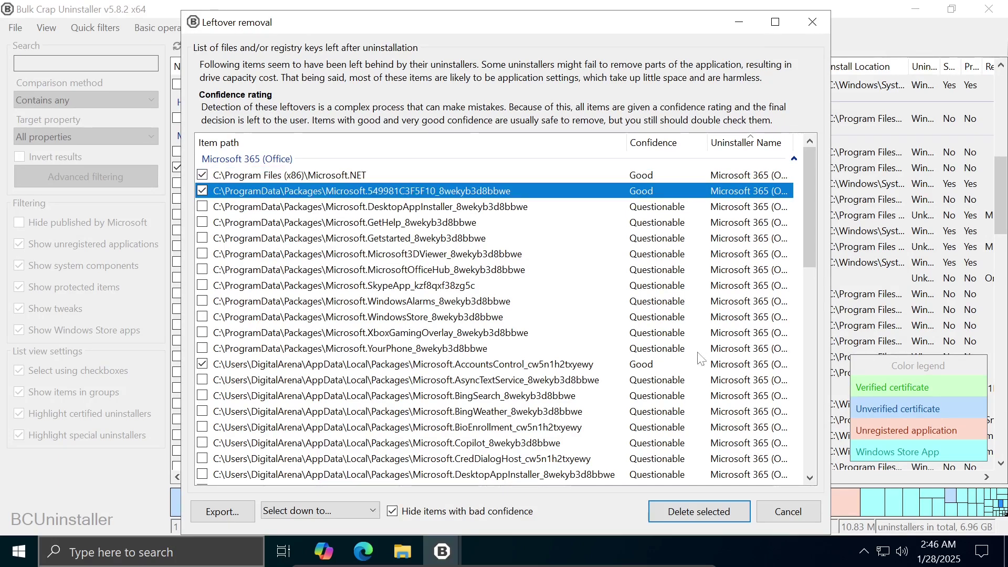
click(699, 367)
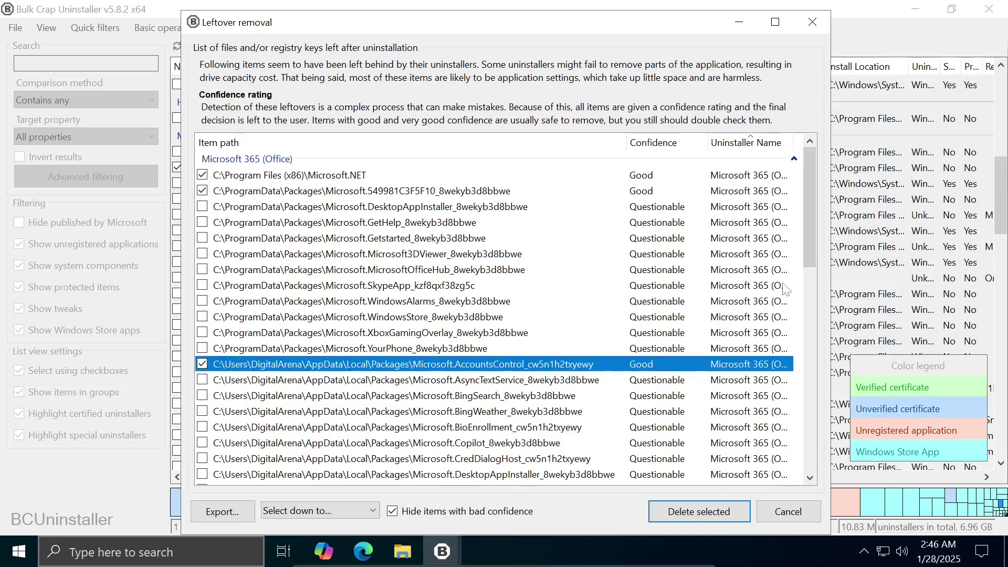
drag(804, 211, 811, 441)
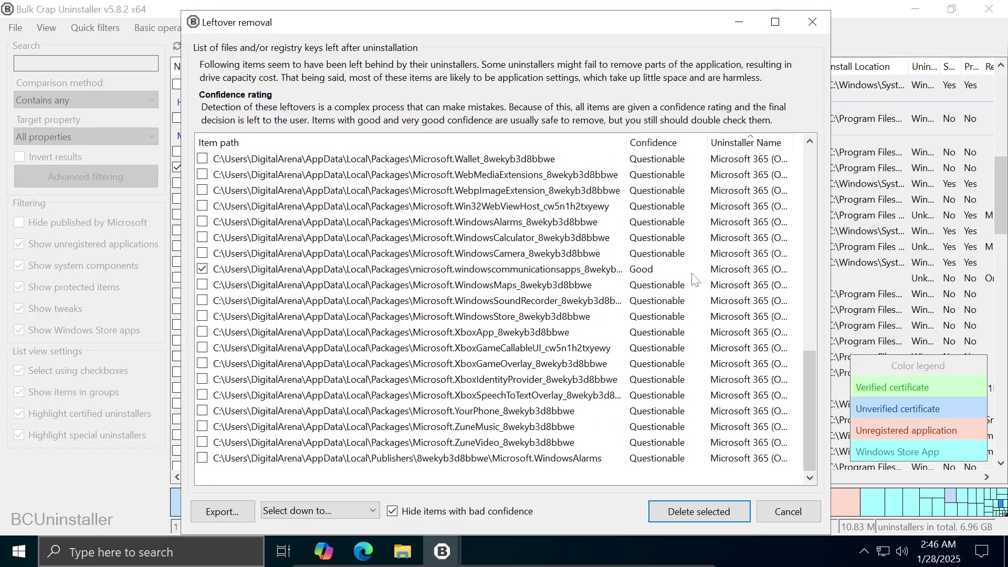
click(689, 268)
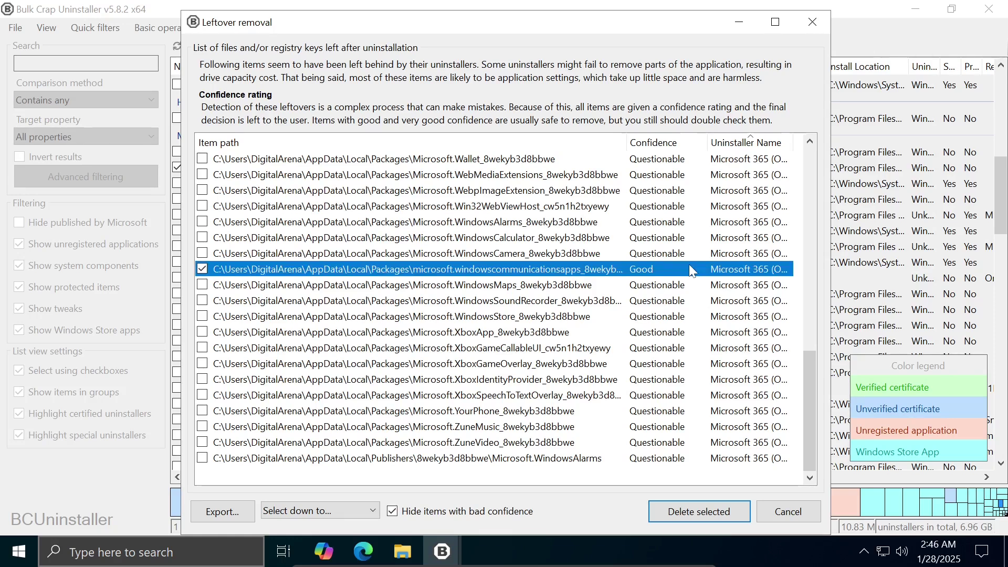
drag(810, 417, 811, 205)
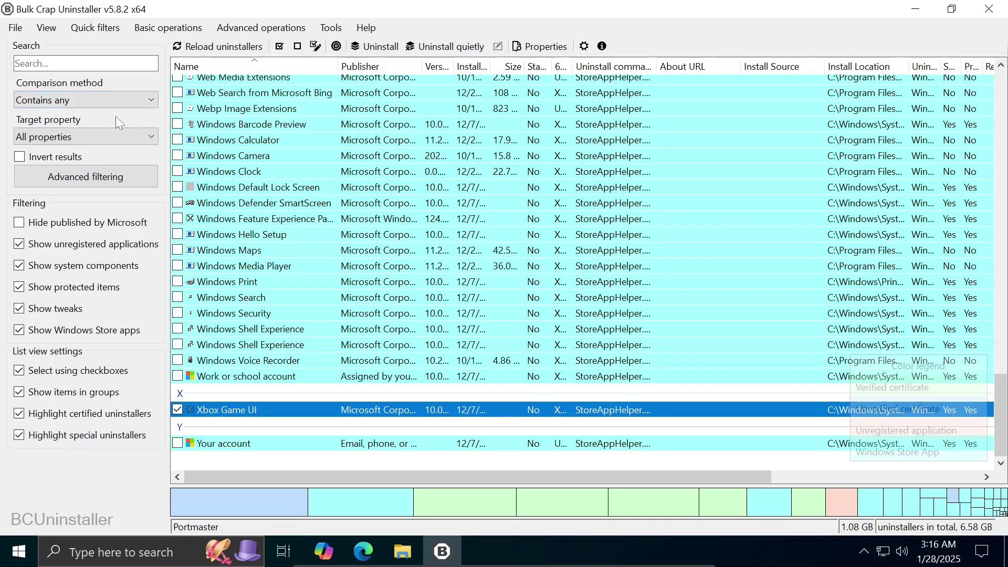
Open Startup Manager from the Tools menu.
click(330, 28)
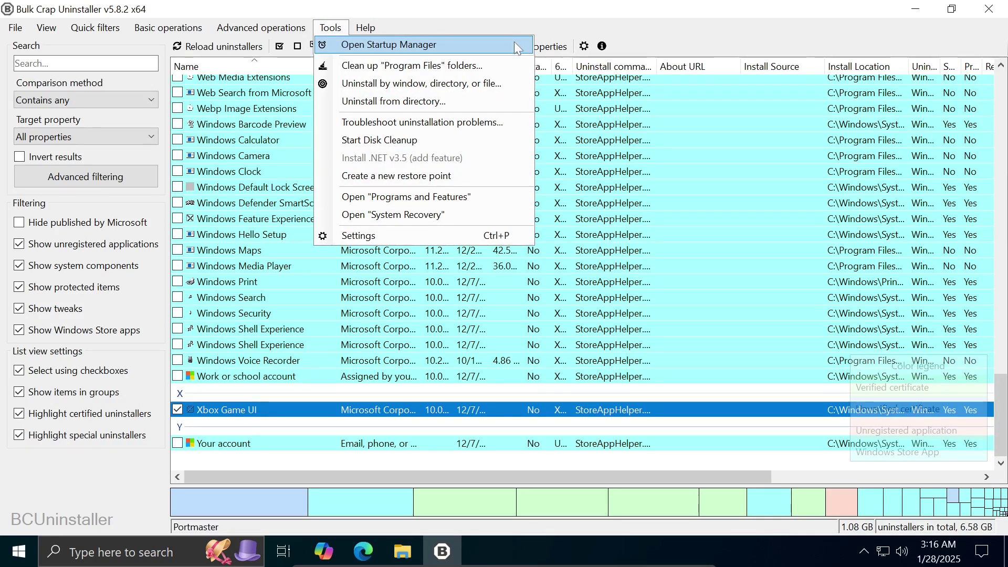
click(492, 44)
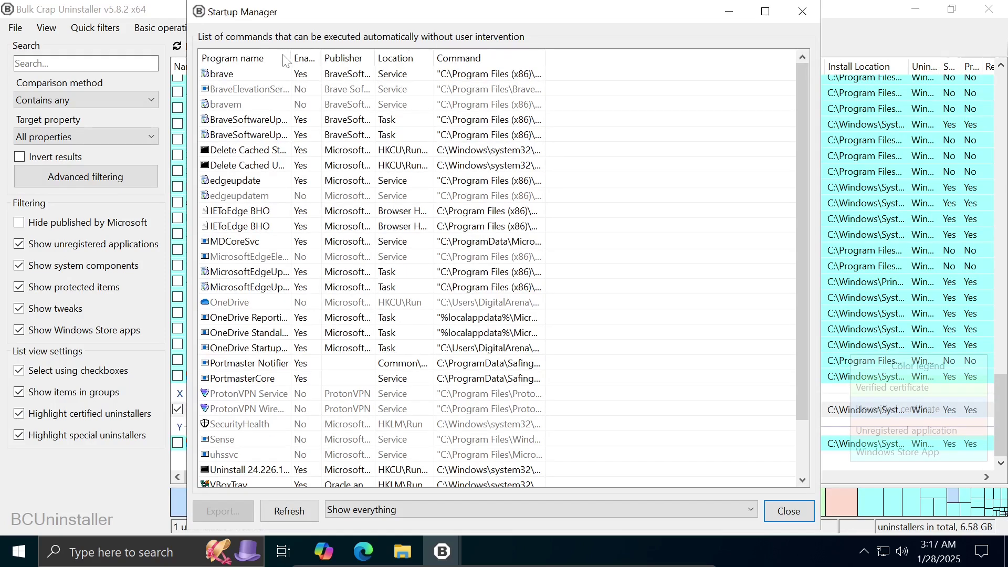
Widen the startup list columns, disable the OneDrive Startup Task, and close Startup Manager.
drag(376, 58, 574, 58)
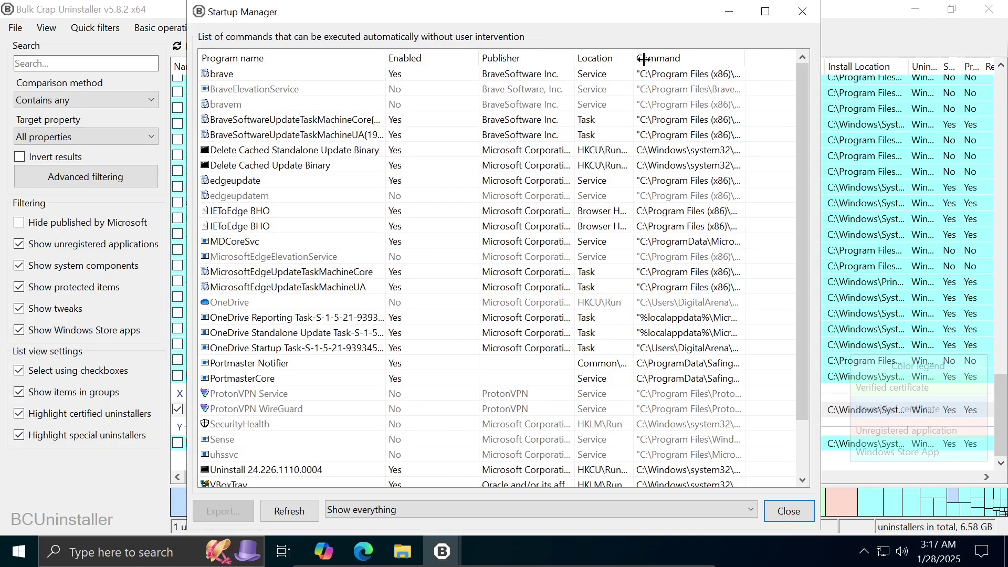
drag(638, 58, 659, 58)
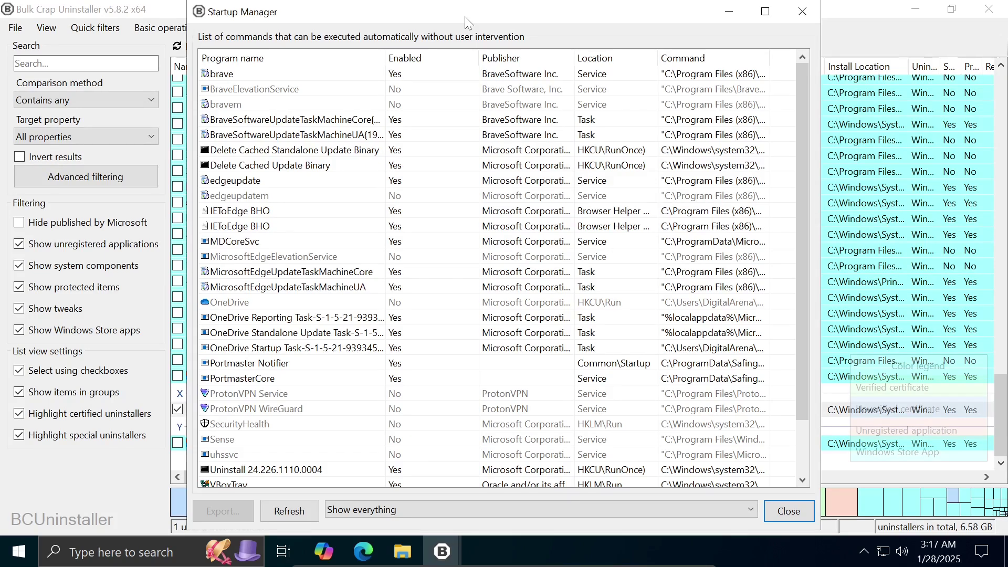
click(276, 347)
right_click(285, 352)
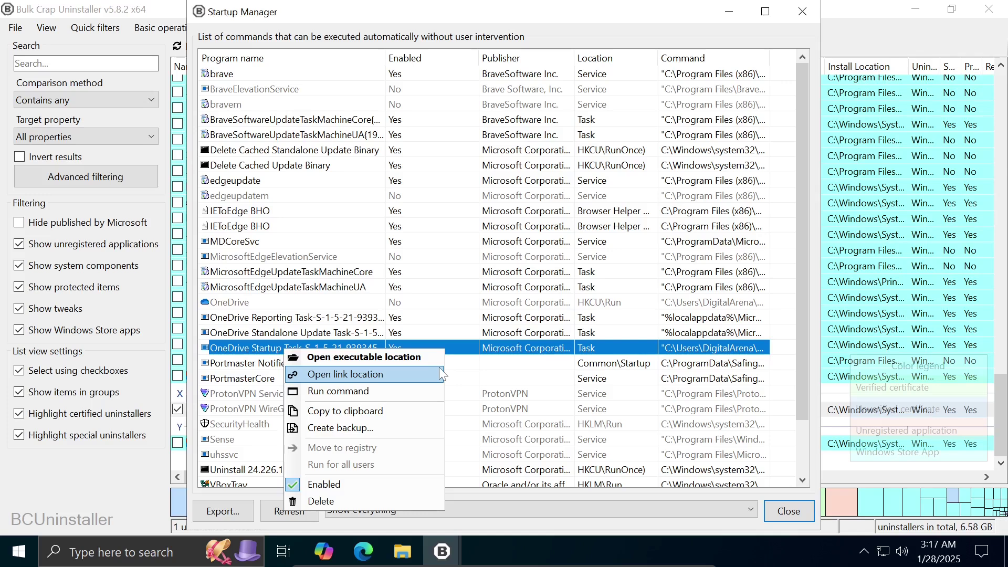
click(424, 488)
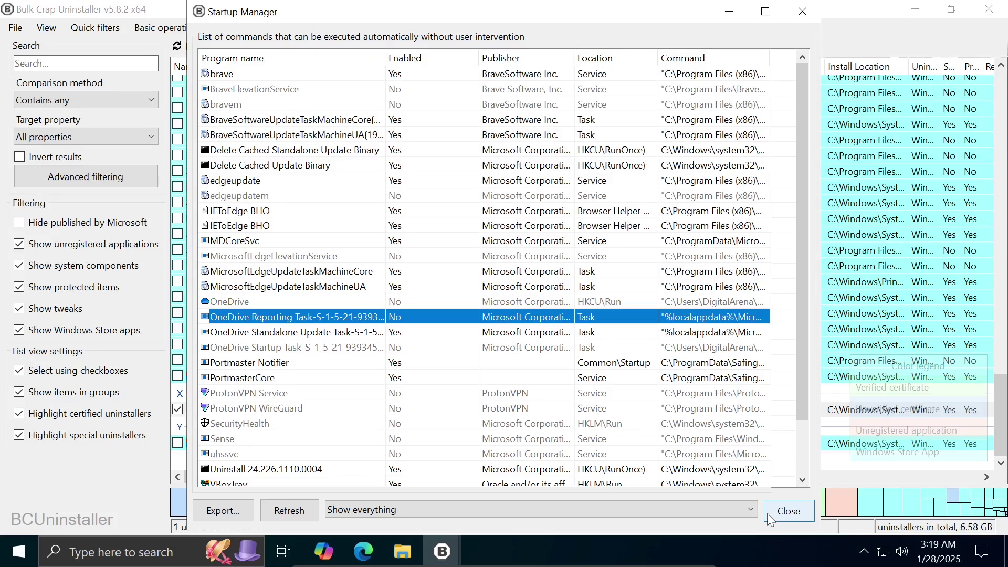
click(767, 513)
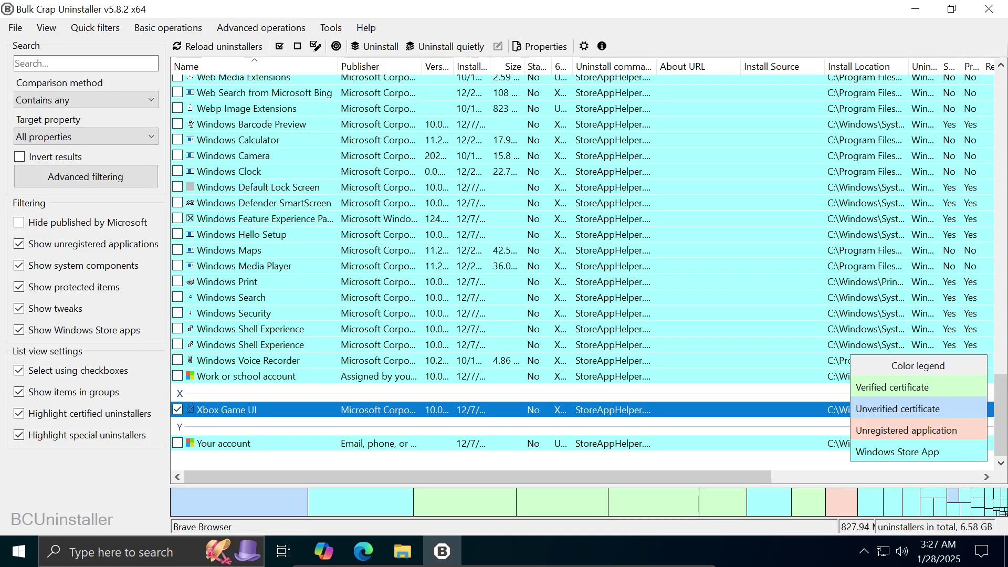
Uninstall from directory using the Rufus folder in Documents.
click(327, 28)
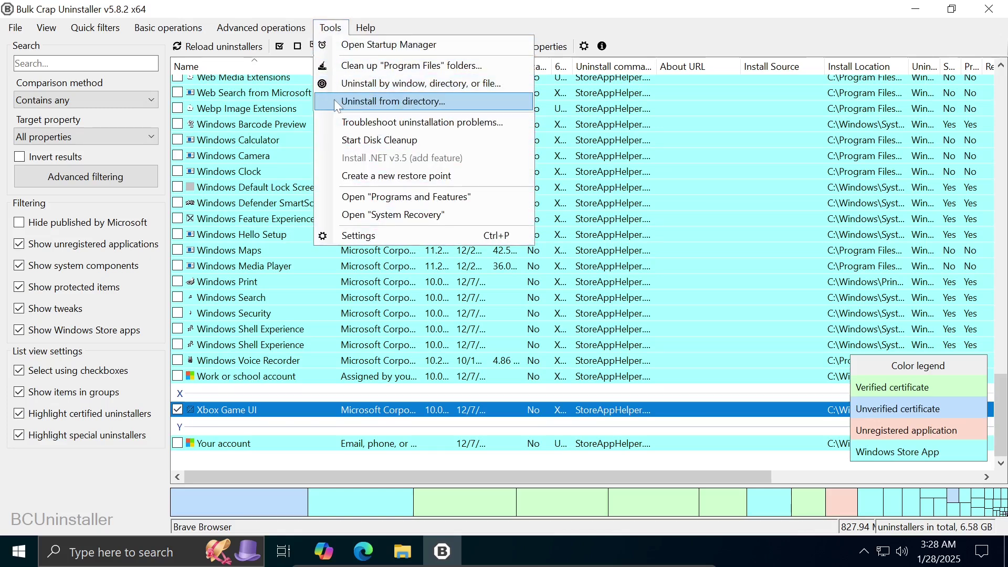
click(321, 102)
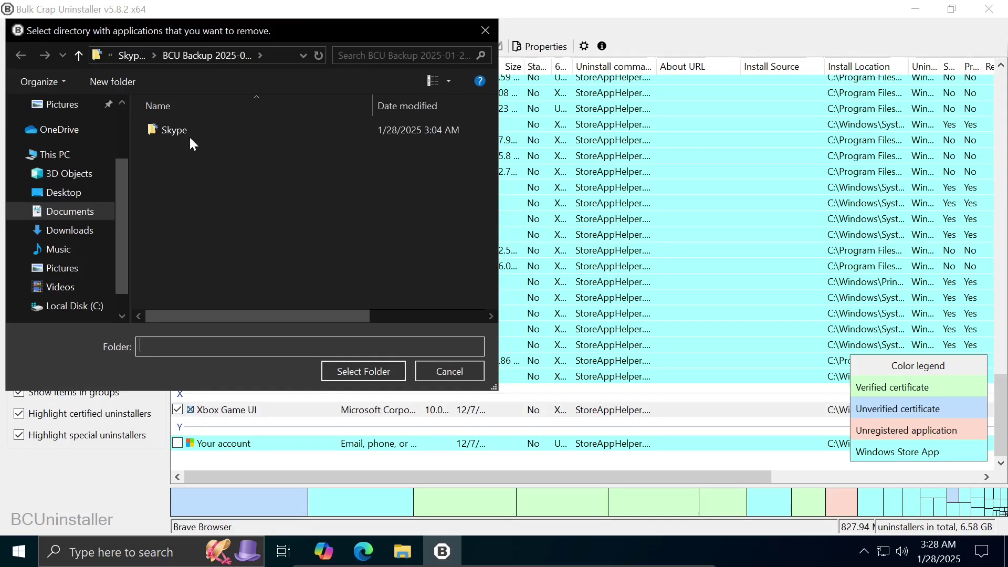
click(141, 56)
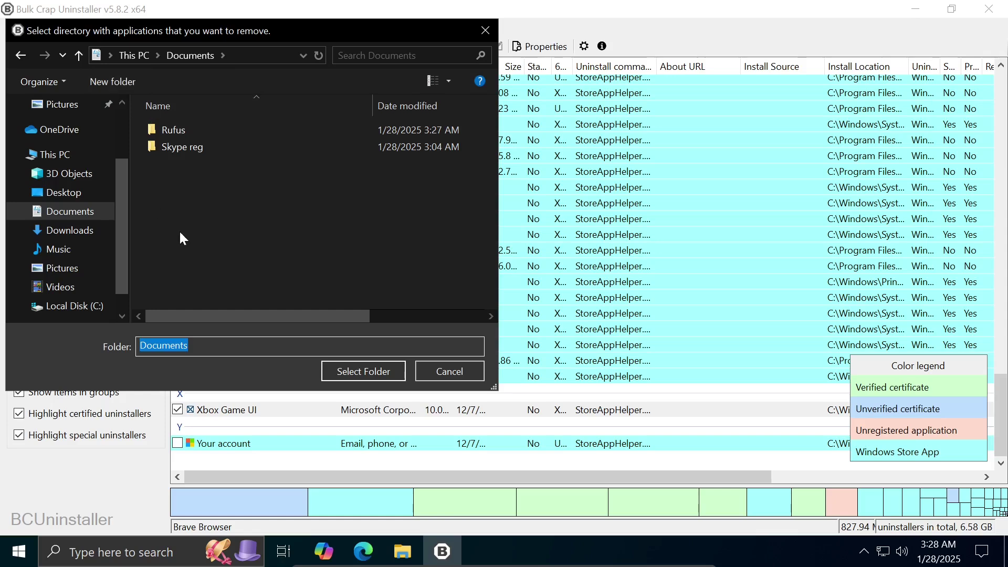
click(169, 129)
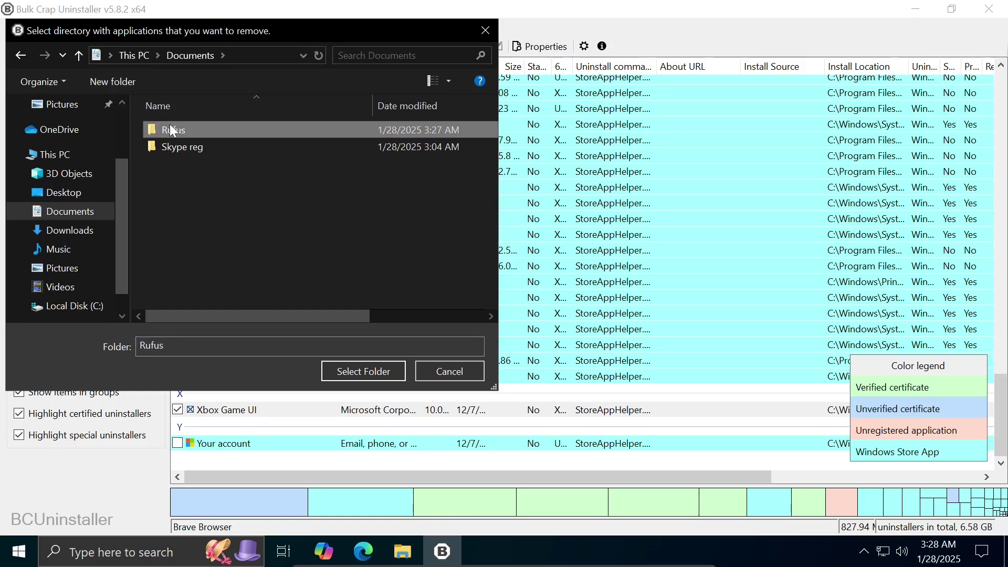
click(364, 371)
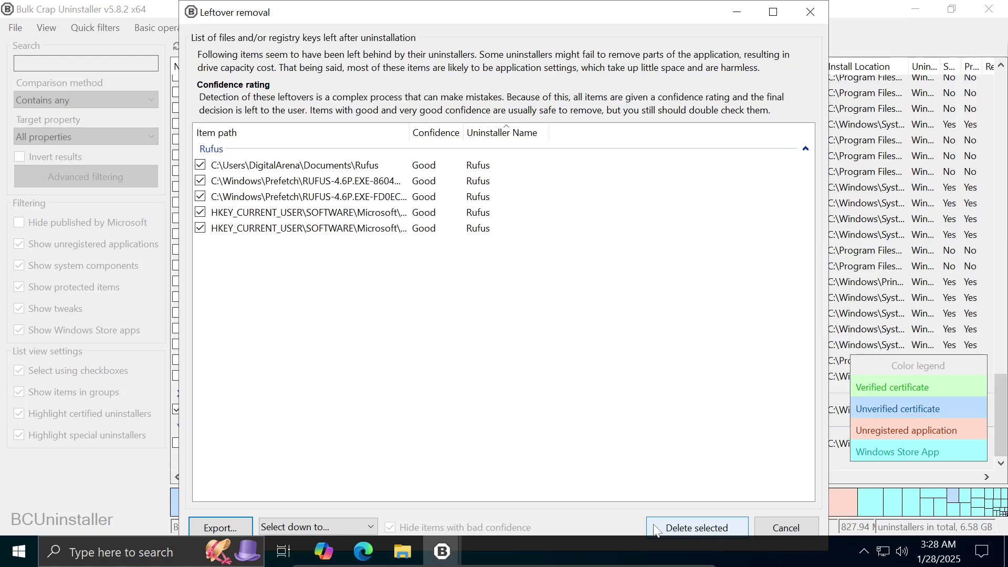
Delete the five checked Rufus leftovers and dismiss the registry backup prompt.
click(655, 529)
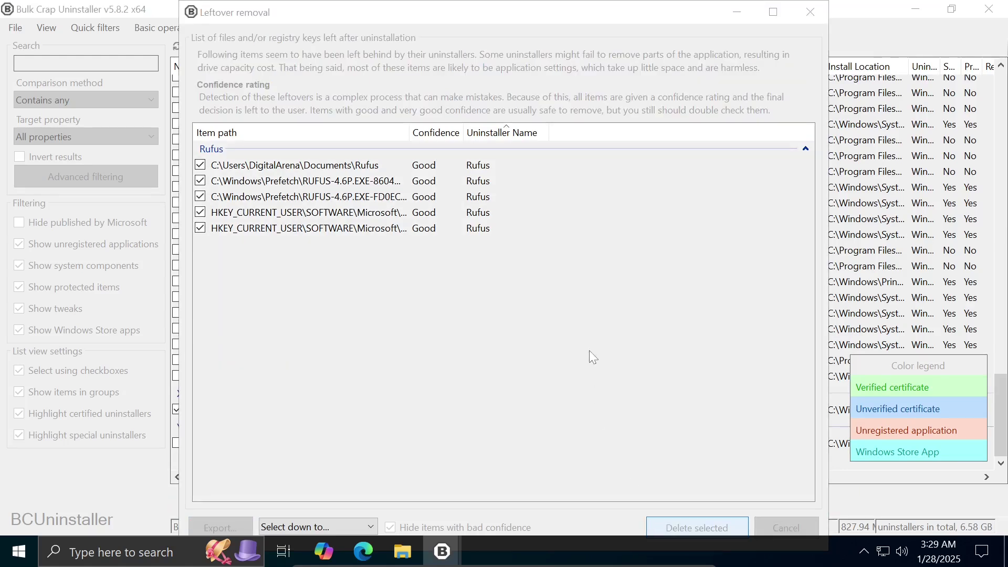
click(580, 367)
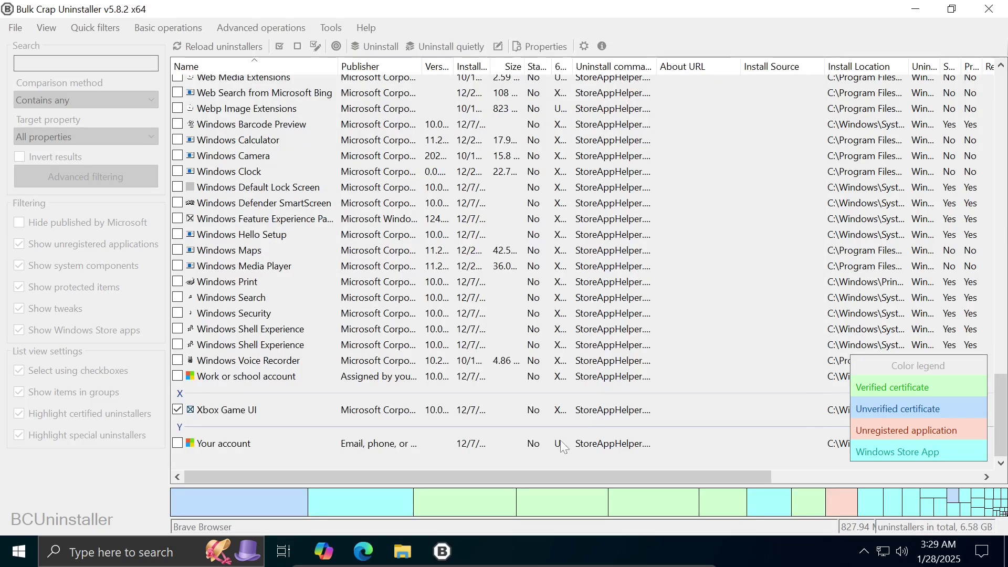